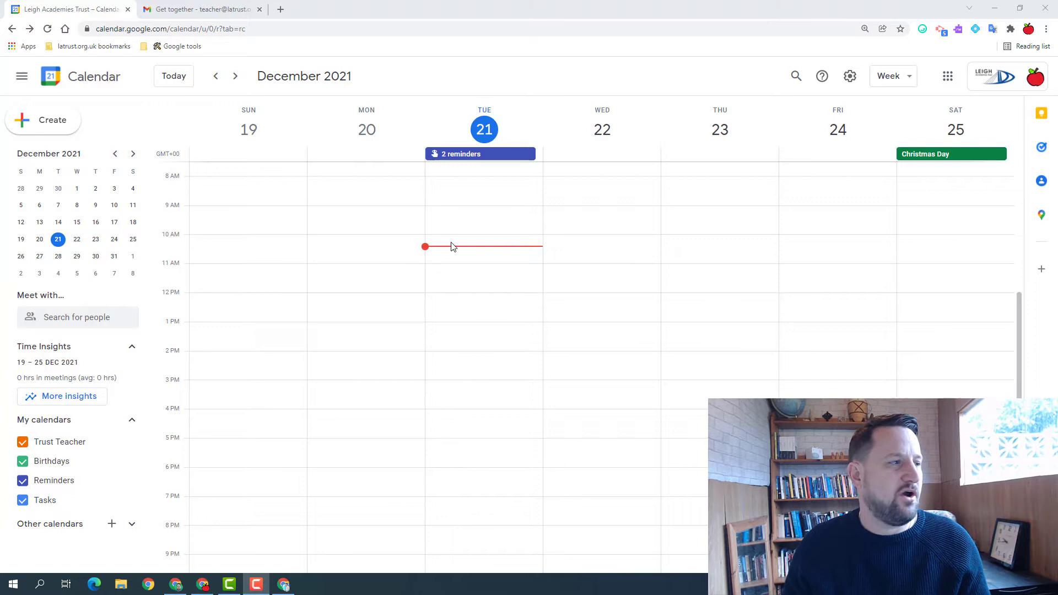
Start two Calendar event drafts, one at 11am on Tuesday, and discard both
{"action": "left_click", "coordinate": [49, 126]}
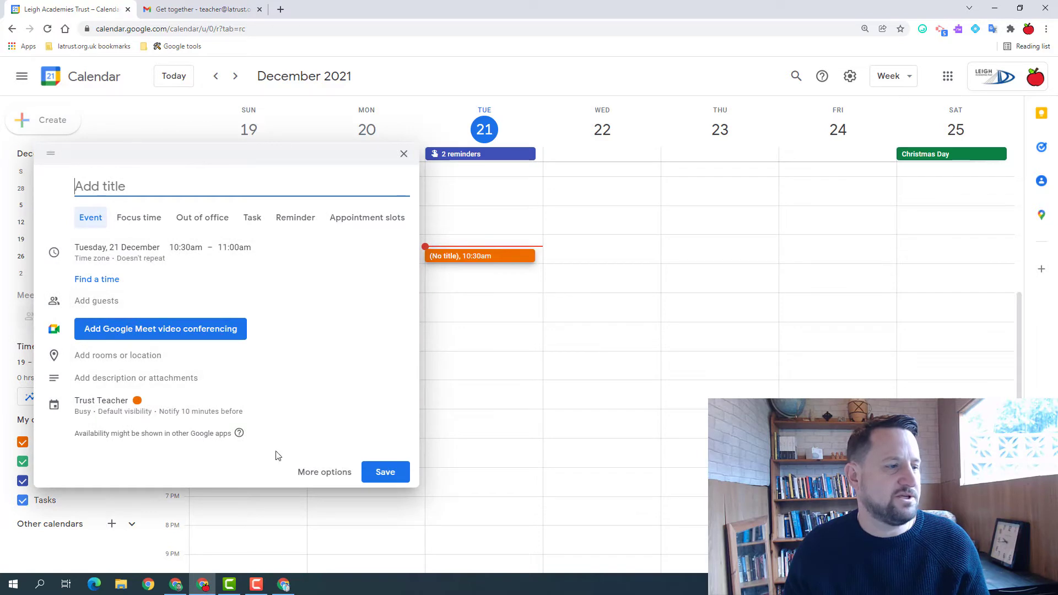
{"action": "left_click", "coordinate": [403, 154]}
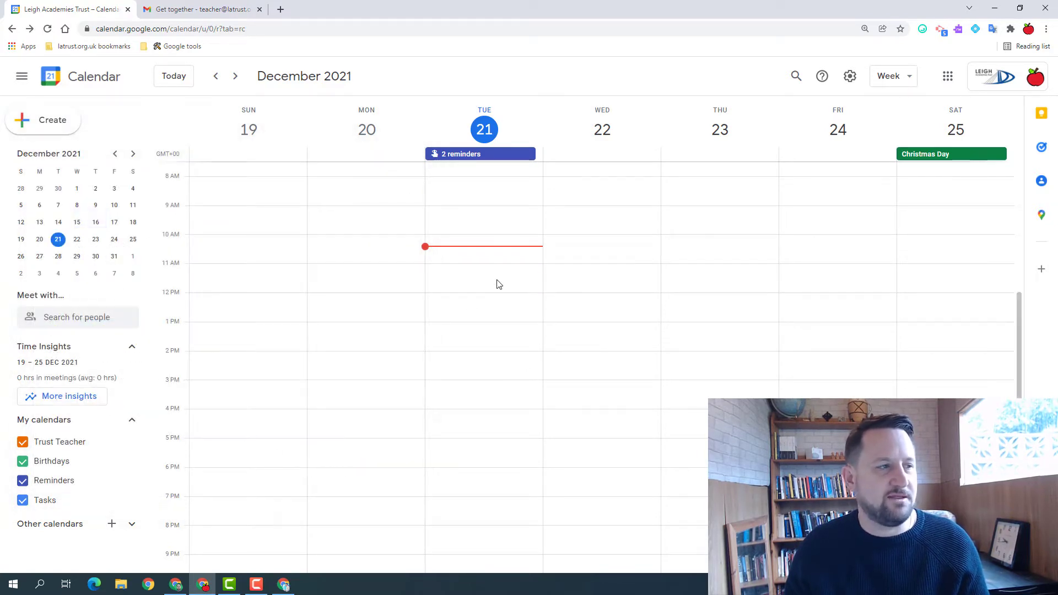
{"action": "left_click", "coordinate": [467, 273]}
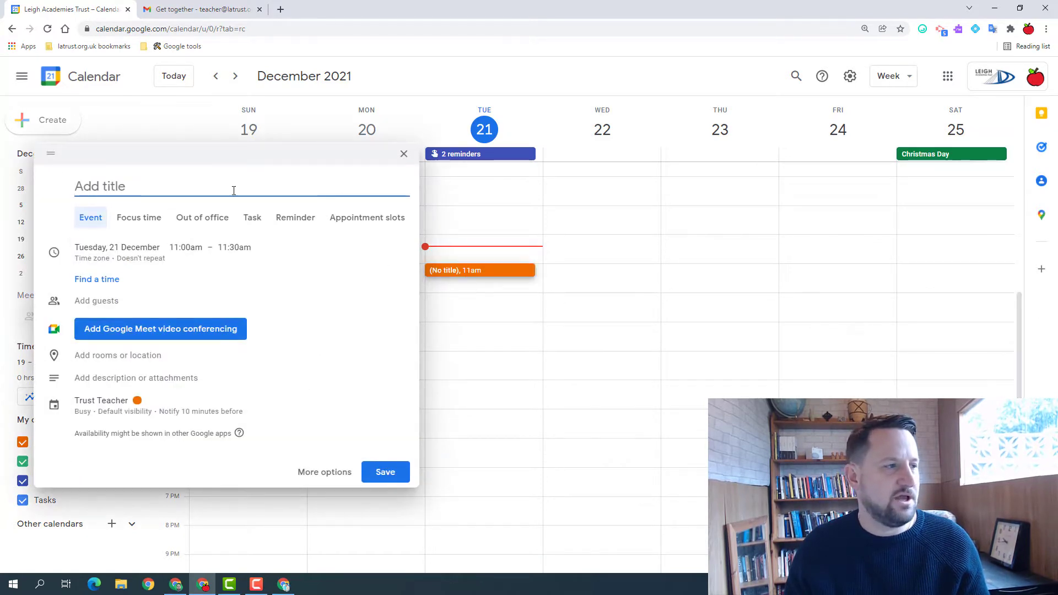
{"action": "left_click", "coordinate": [405, 160]}
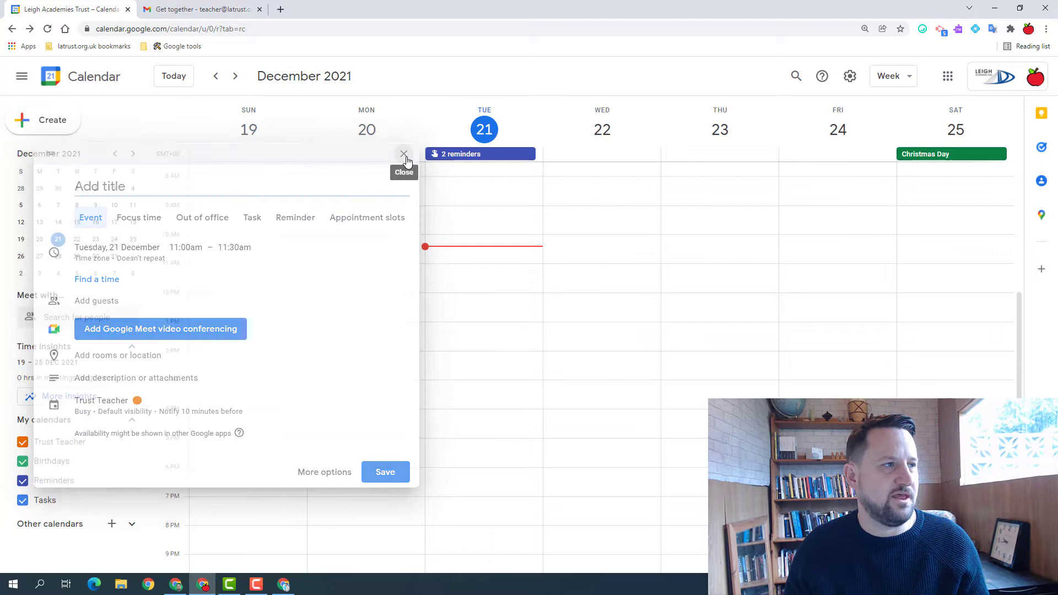
Create a Calendar event from the 'Get together' email, then close the draft unsaved
{"action": "left_click", "coordinate": [200, 10]}
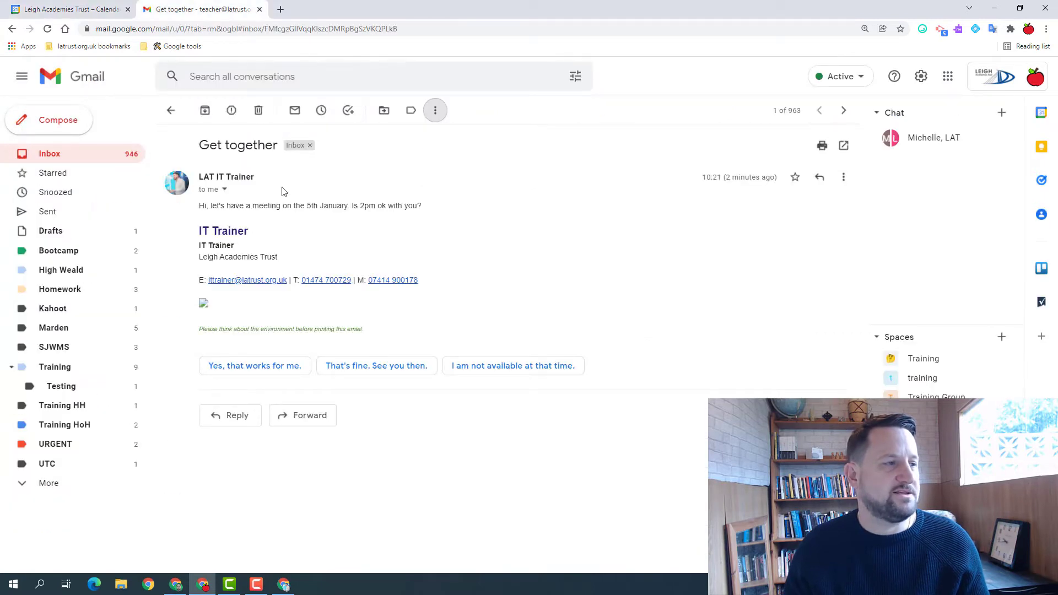
{"action": "left_click", "coordinate": [435, 112]}
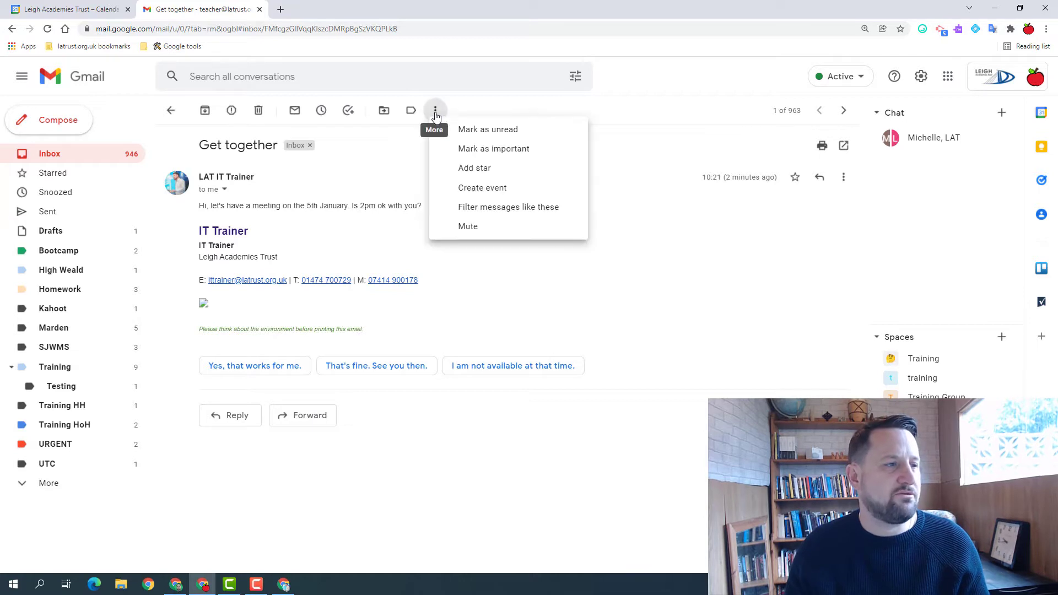
{"action": "left_click", "coordinate": [447, 188]}
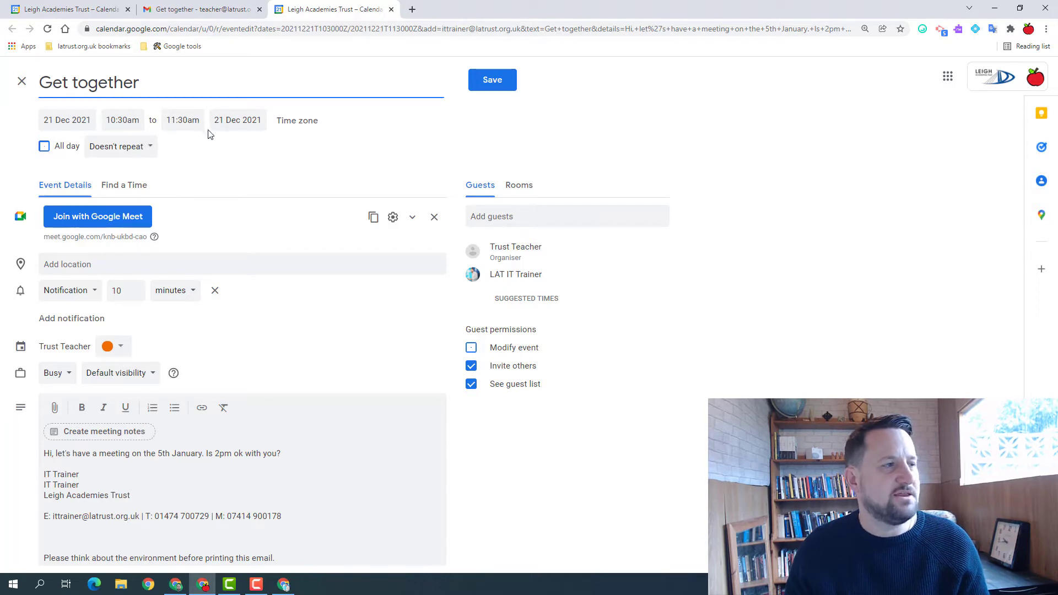
{"action": "left_click", "coordinate": [391, 9]}
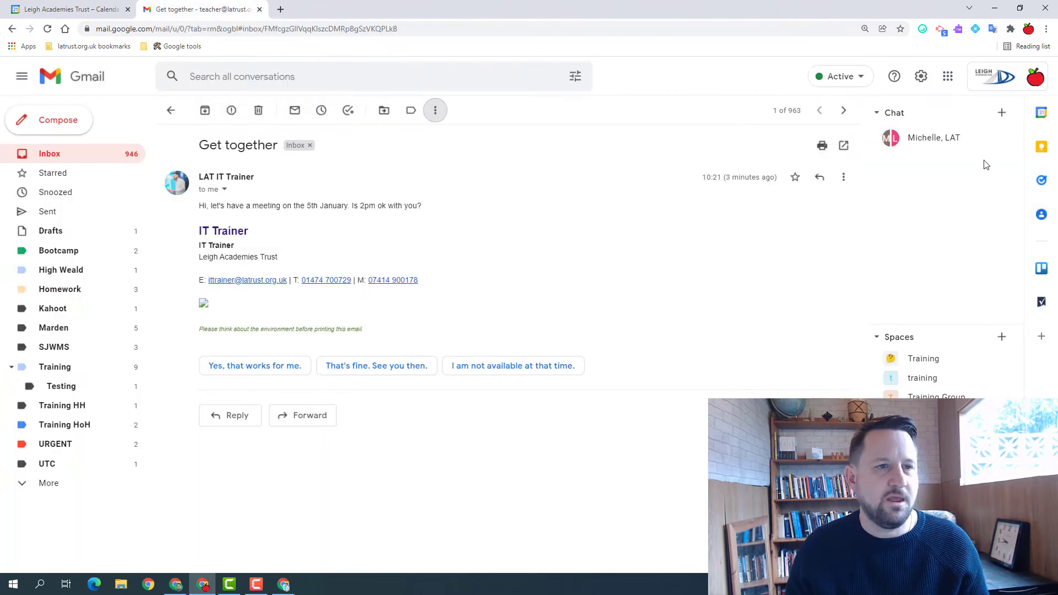
{"action": "left_click", "coordinate": [1041, 114]}
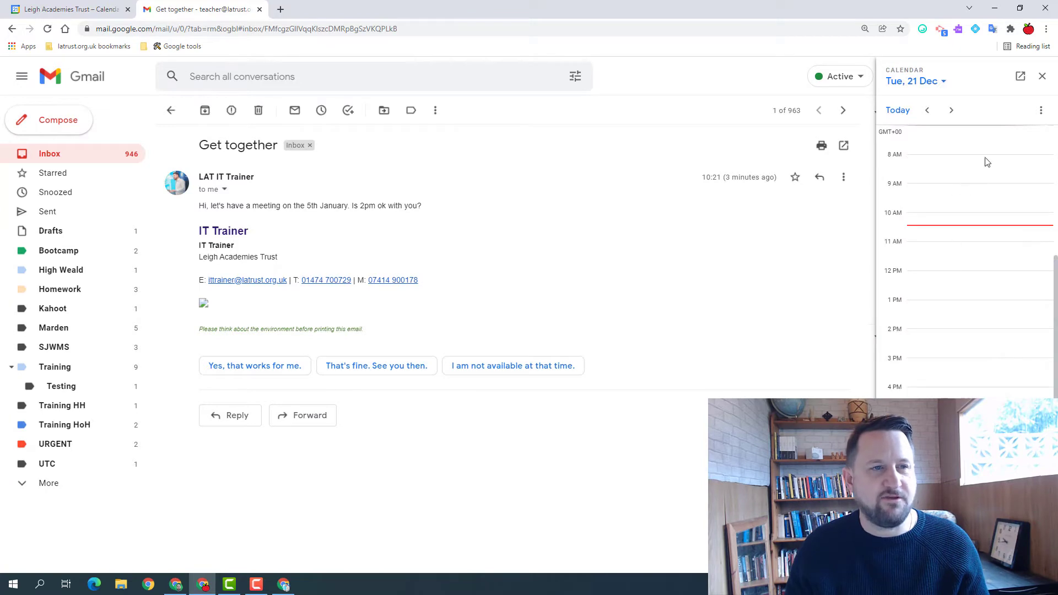
{"action": "left_click", "coordinate": [1041, 76]}
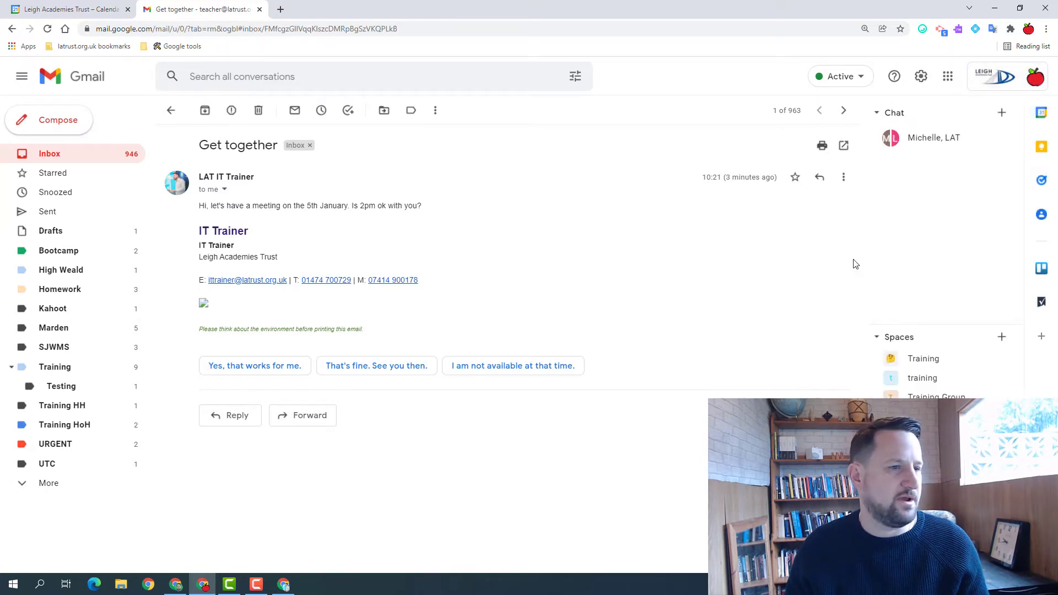
Add a Calendar invitation from the Training space's + Workspace items list
{"action": "left_click", "coordinate": [917, 361]}
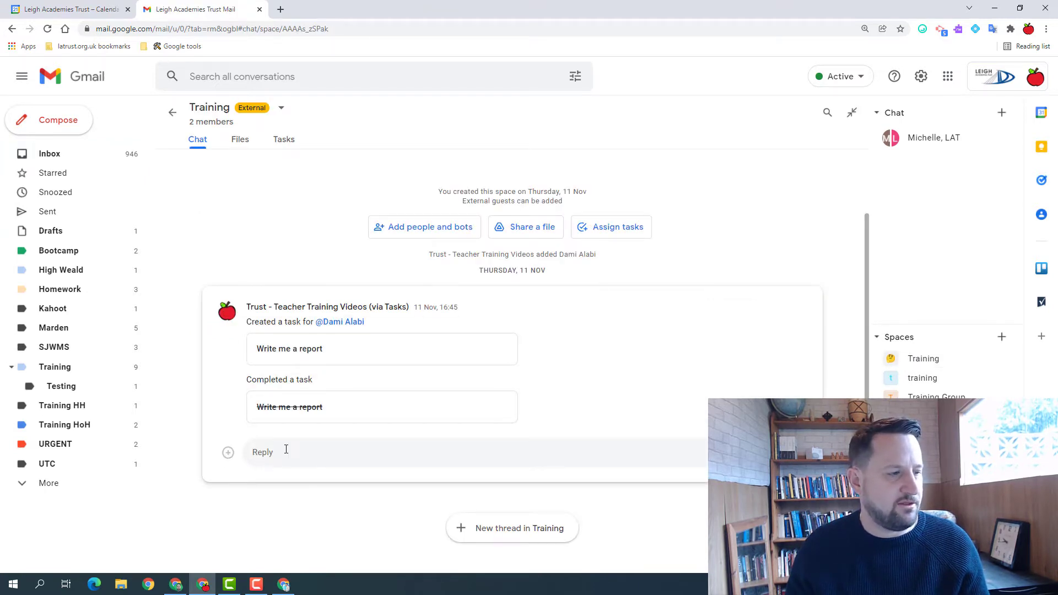
{"action": "left_click", "coordinate": [227, 453]}
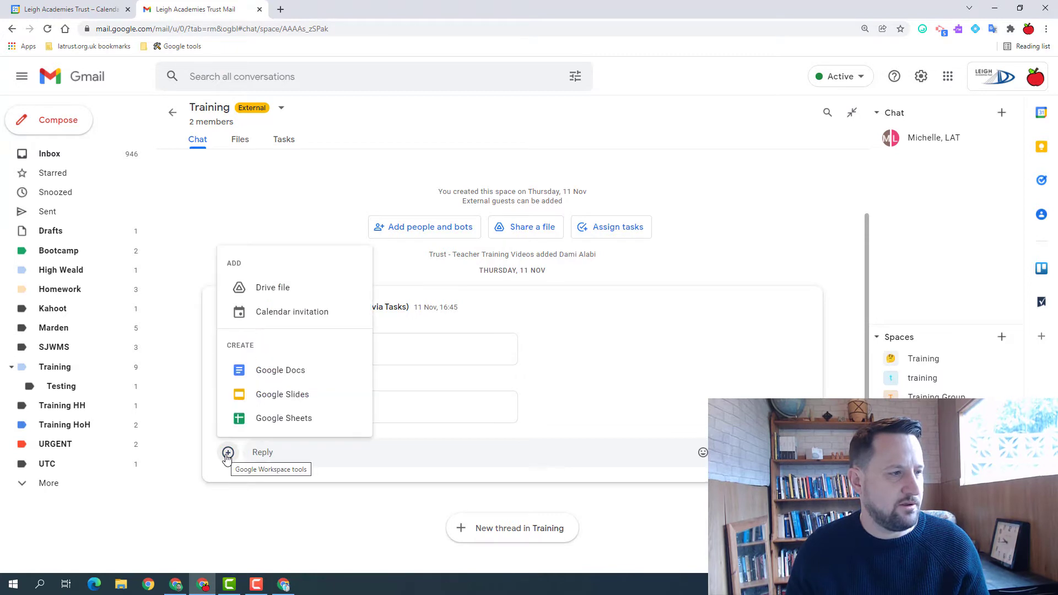
{"action": "left_click", "coordinate": [292, 312]}
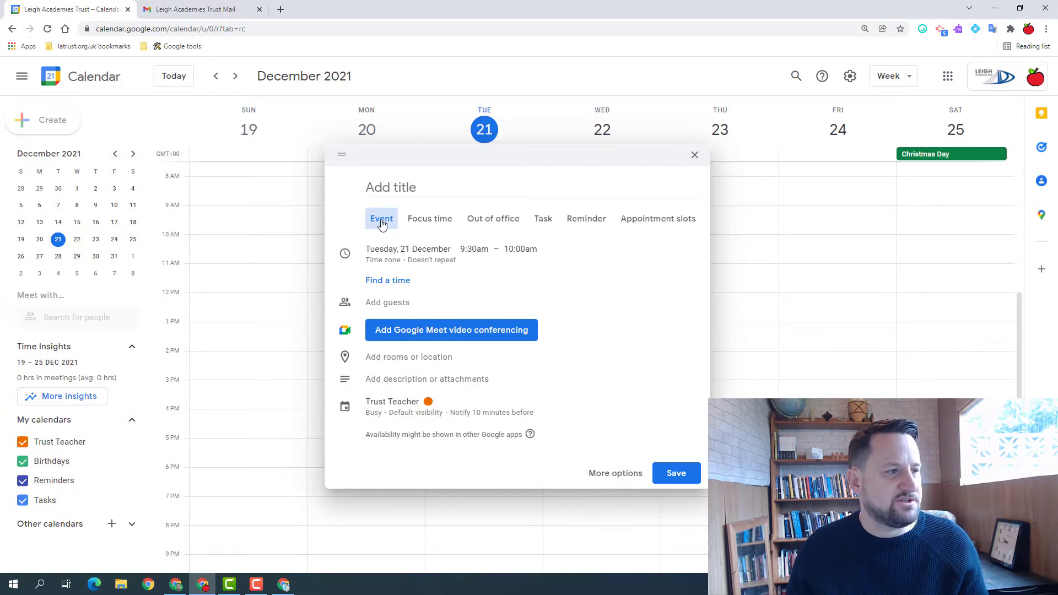
{"action": "left_click", "coordinate": [424, 223]}
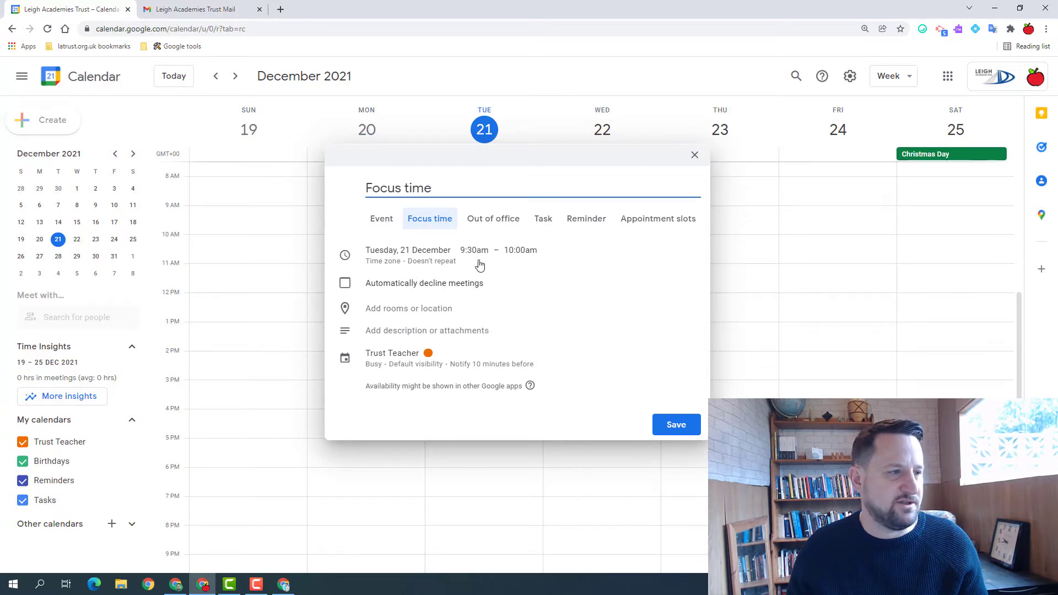
{"action": "left_click", "coordinate": [493, 223]}
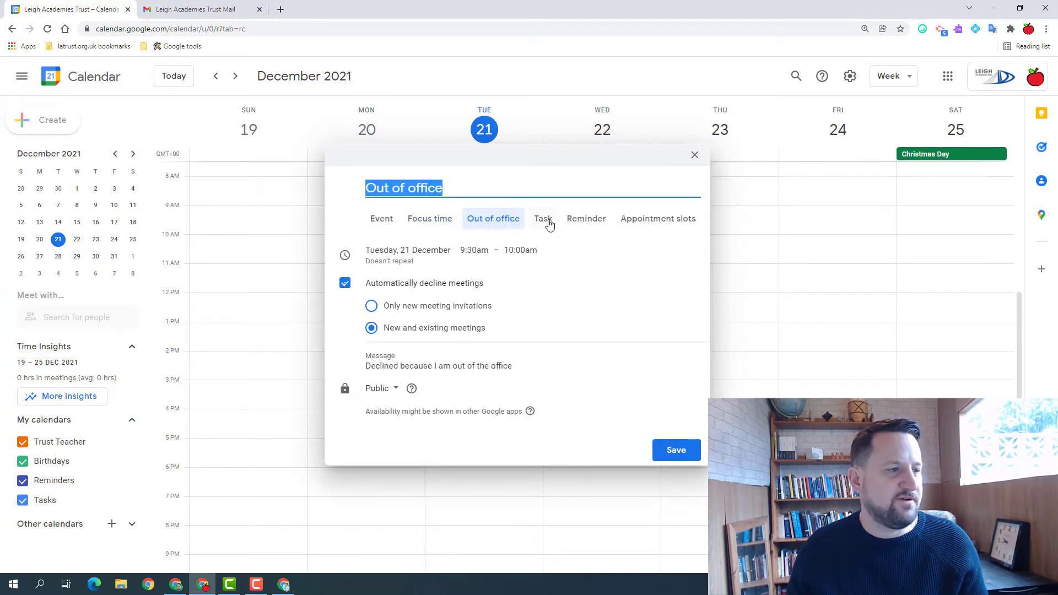
{"action": "left_click", "coordinate": [543, 220]}
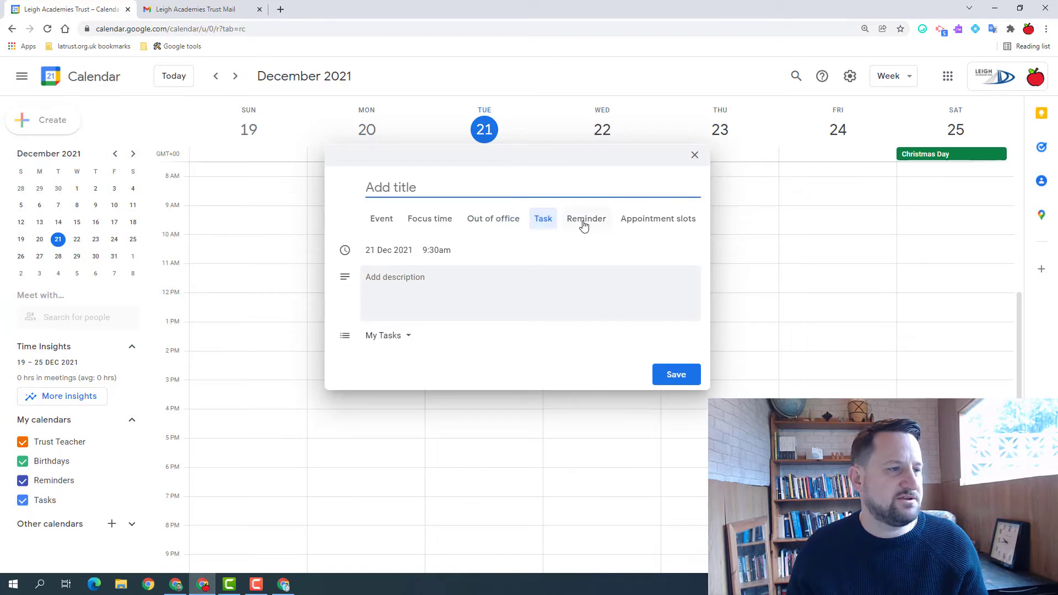
{"action": "left_click", "coordinate": [584, 223]}
{"action": "left_click", "coordinate": [645, 223]}
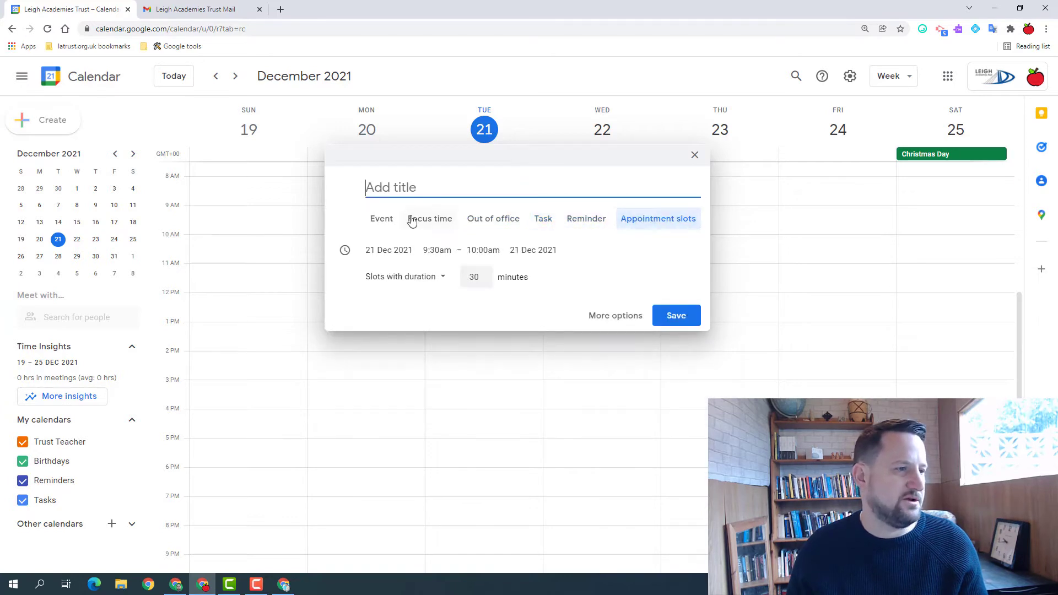
{"action": "left_click", "coordinate": [385, 221]}
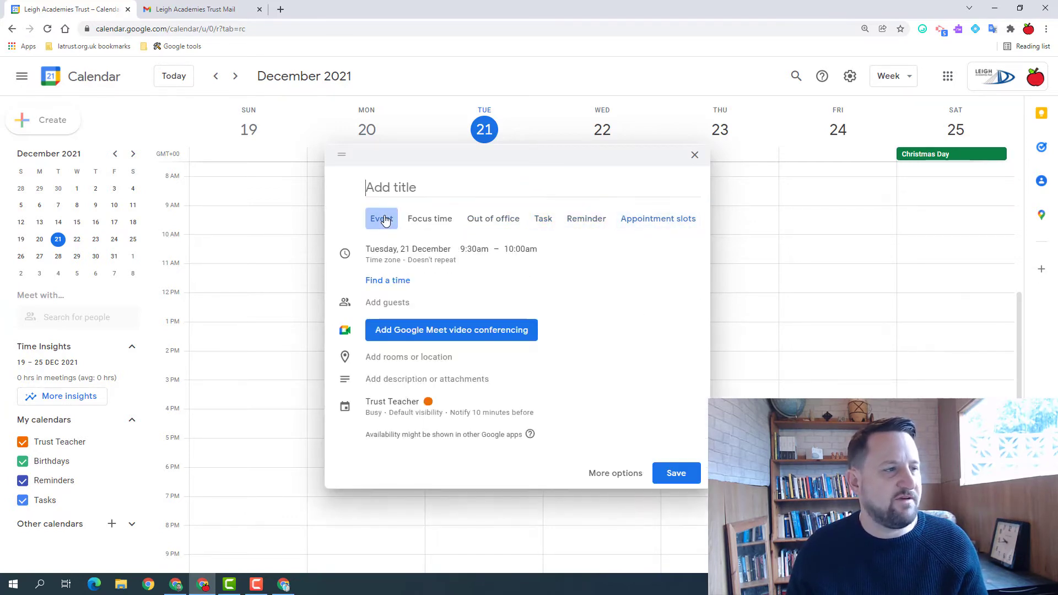
Title the event 'Meeting' in the full details editor and move it to 22 Dec 2021
{"action": "left_click", "coordinate": [615, 473]}
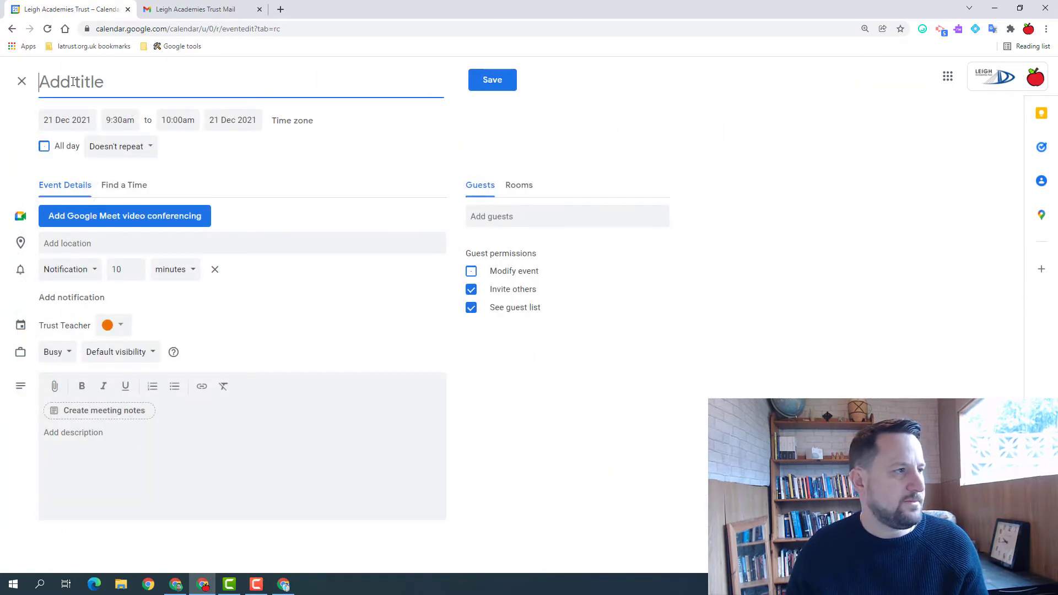
{"action": "type", "text": "Mee"}
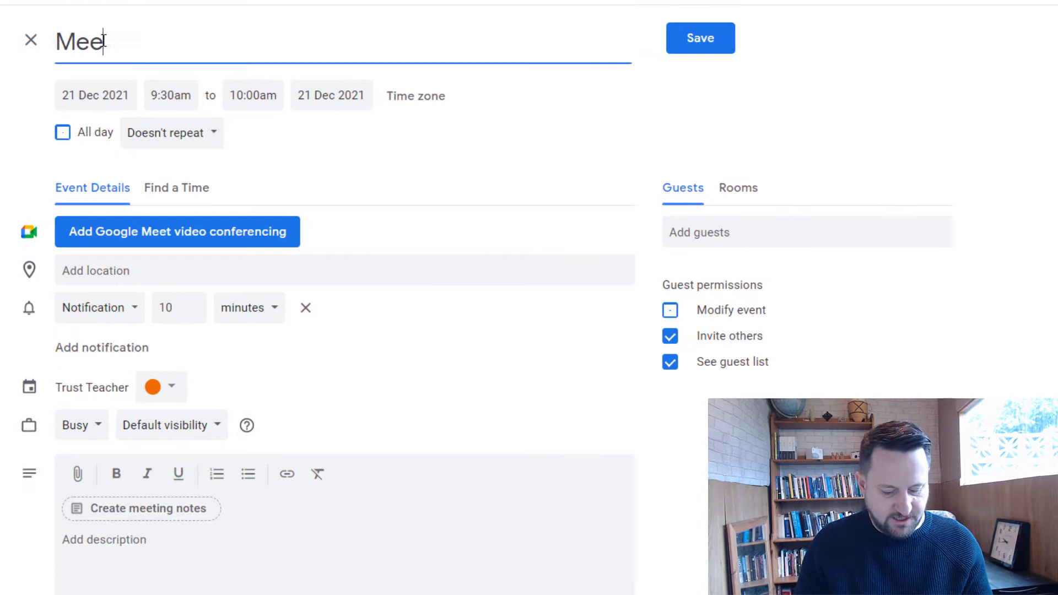
{"action": "type", "text": "ting"}
{"action": "left_click", "coordinate": [96, 97]}
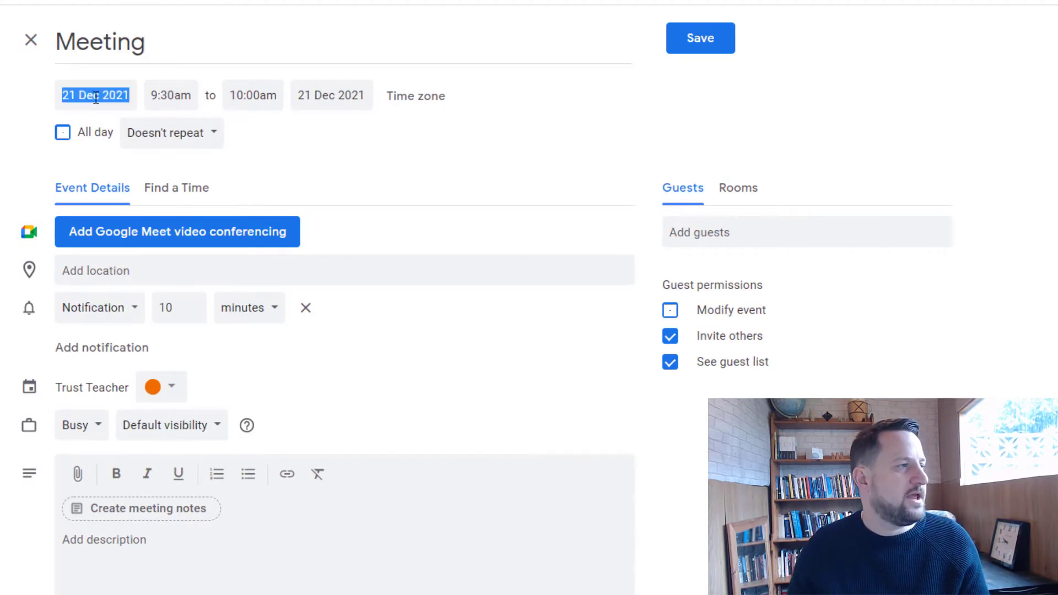
{"action": "left_click", "coordinate": [177, 253]}
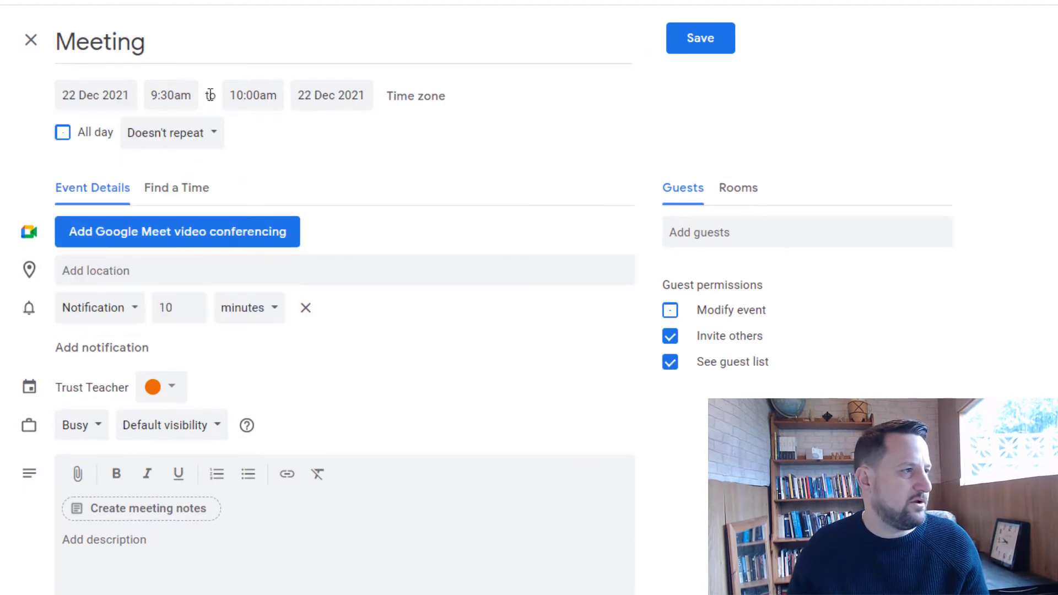
Set the Meeting to run from 10:00am to 10:40am
{"action": "left_click", "coordinate": [172, 94]}
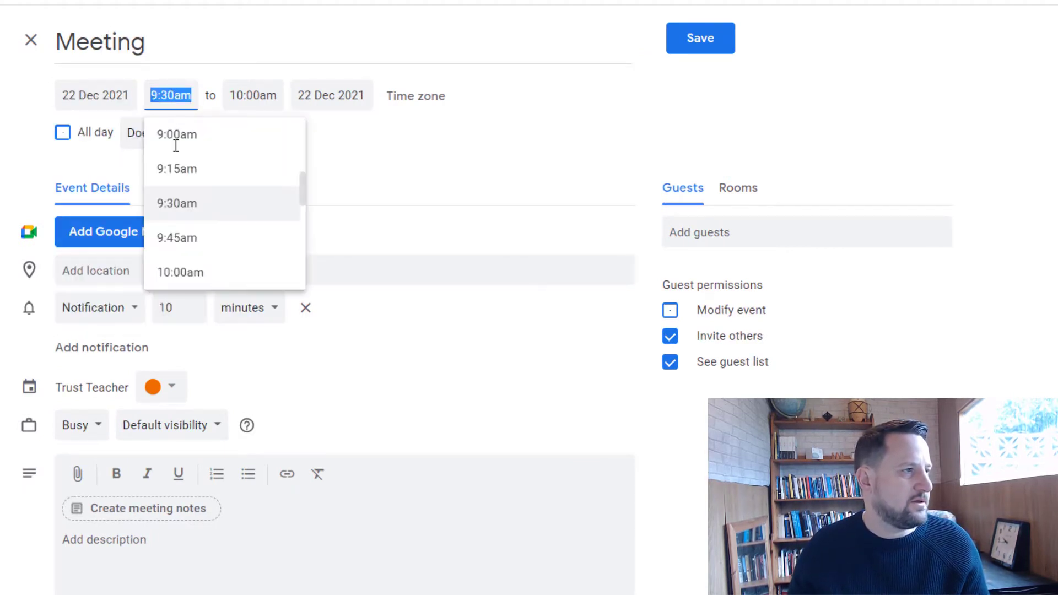
{"action": "left_click", "coordinate": [175, 272]}
{"action": "left_click", "coordinate": [261, 95]}
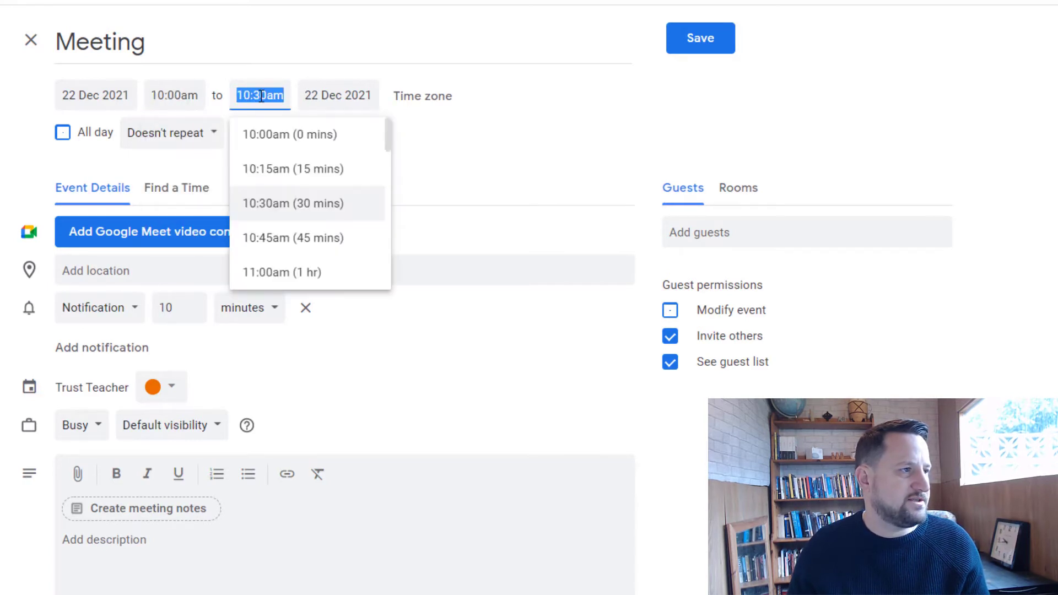
{"action": "left_click", "coordinate": [261, 96]}
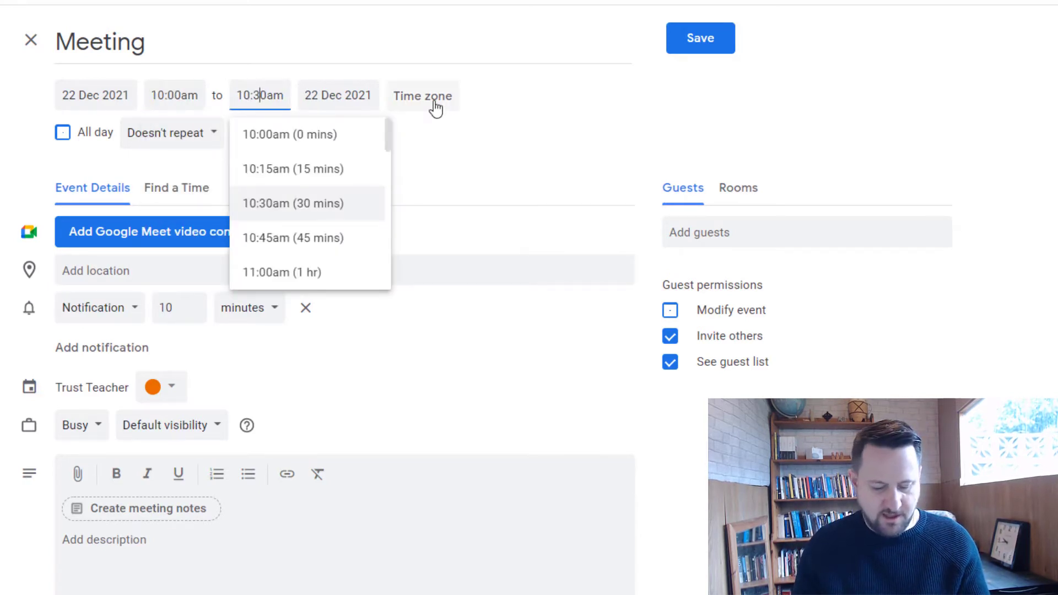
{"action": "key", "text": "BackSpace"}
{"action": "type", "text": "4"}
{"action": "left_click", "coordinate": [484, 150]}
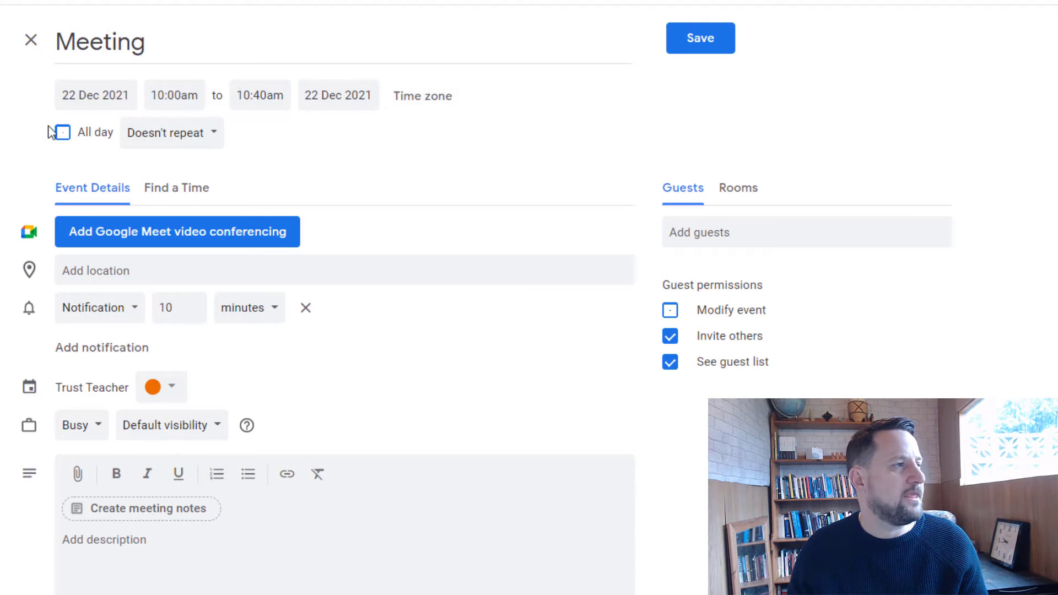
Set a custom repeat of every 2 weeks on M, W and F, ending after 13 occurrences
{"action": "left_click", "coordinate": [176, 145]}
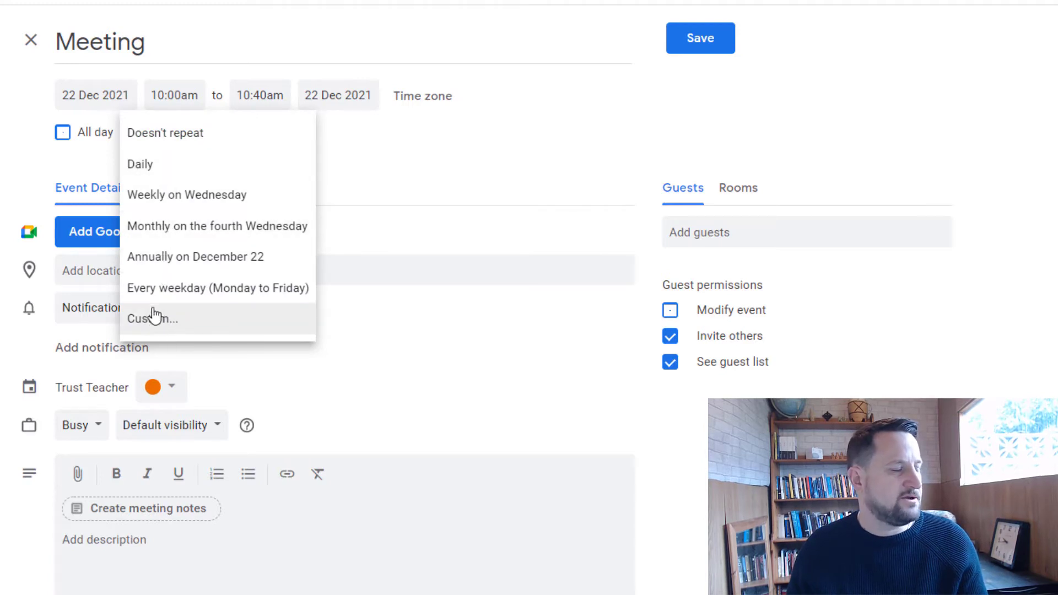
{"action": "left_click", "coordinate": [167, 321]}
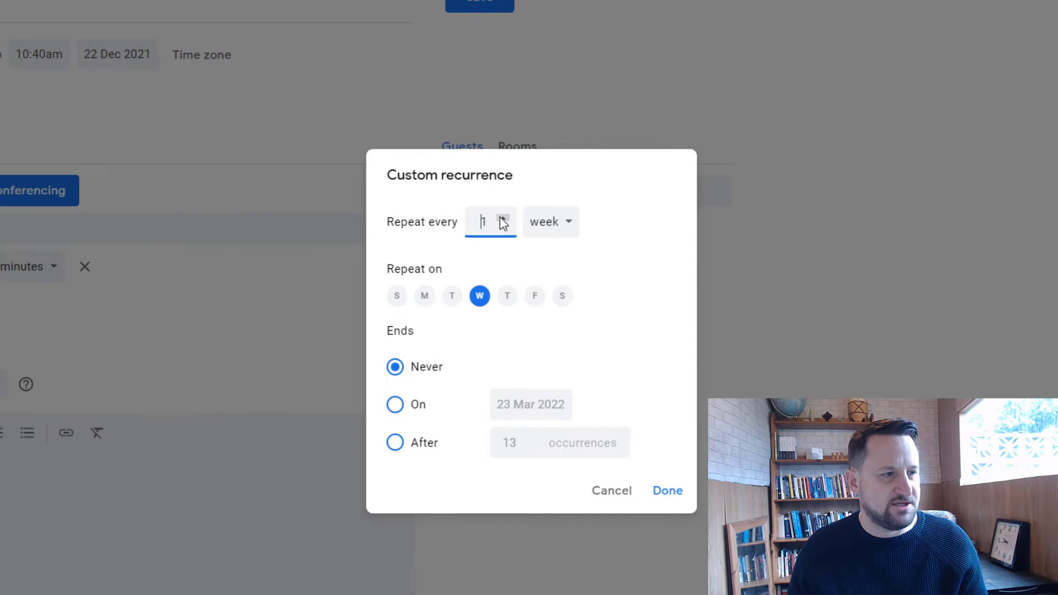
{"action": "left_click", "coordinate": [702, 254]}
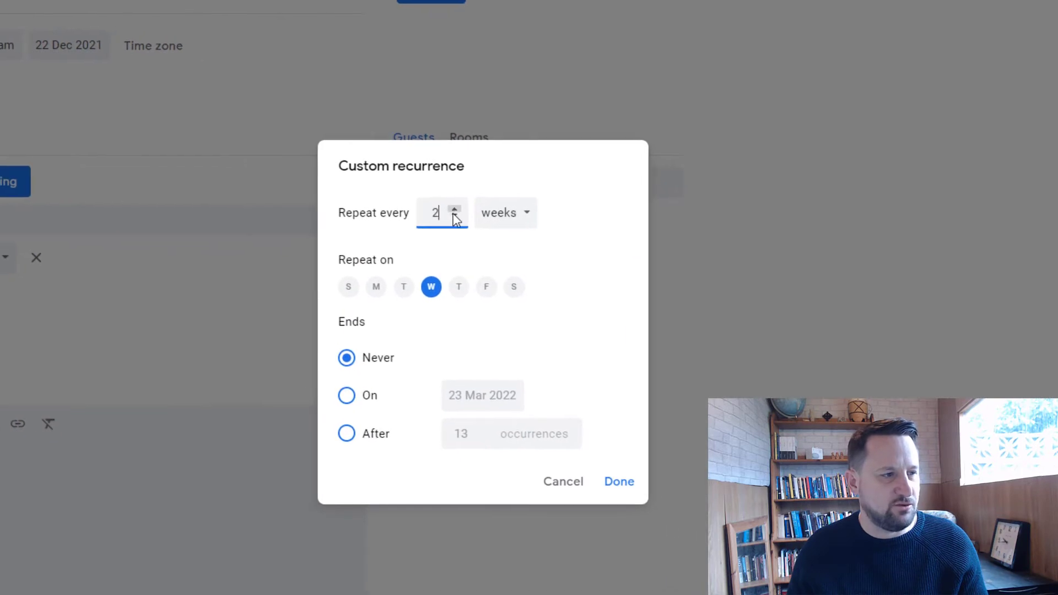
{"action": "left_click", "coordinate": [376, 287]}
{"action": "left_click", "coordinate": [486, 289]}
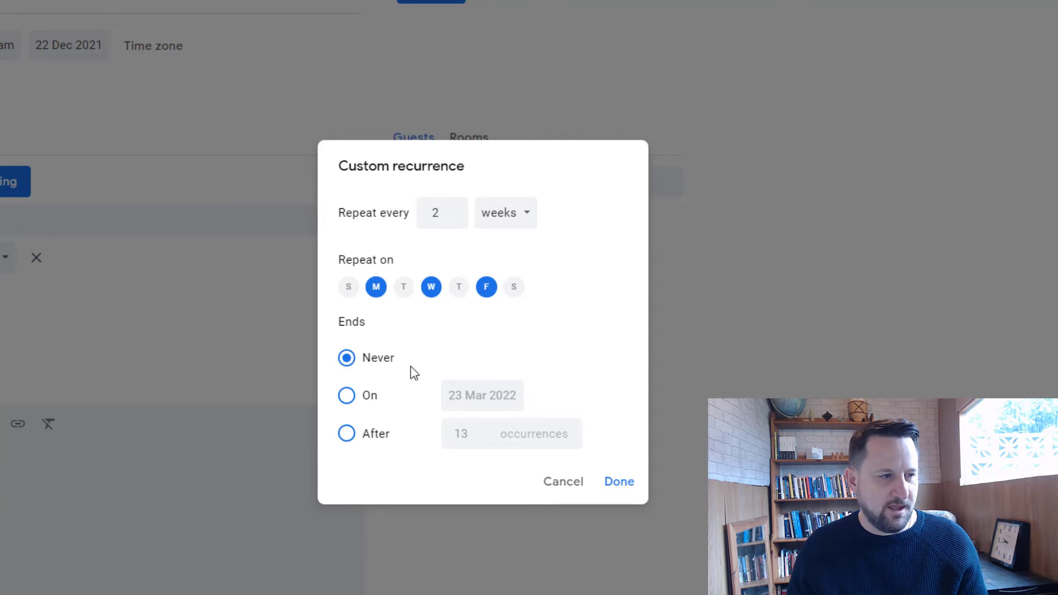
{"action": "left_click", "coordinate": [348, 395]}
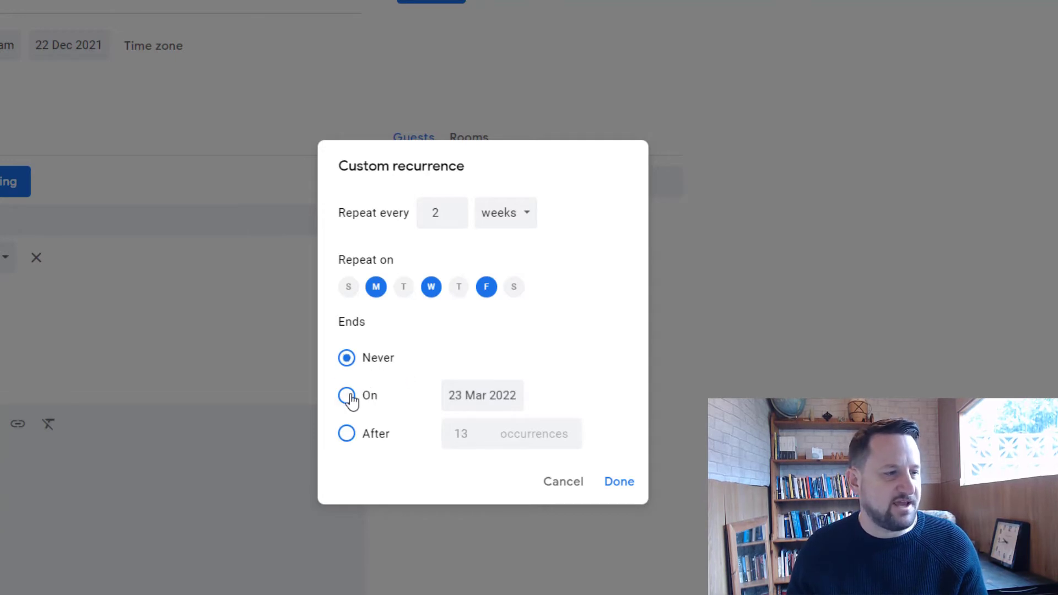
{"action": "left_click", "coordinate": [347, 433]}
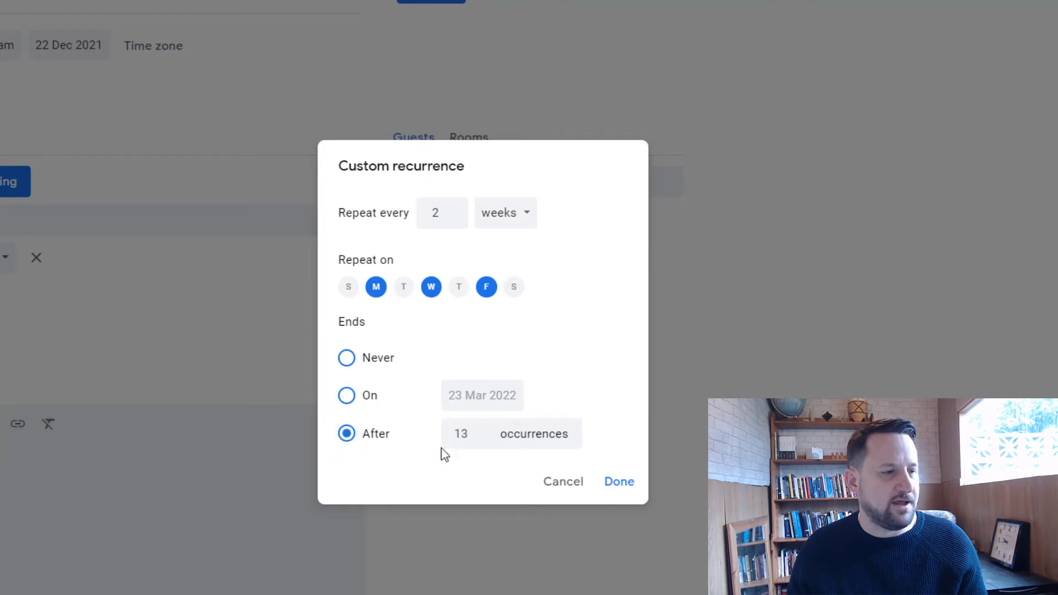
Confirm the recurrence and set the first reminder to a notification 15 minutes before
{"action": "left_click", "coordinate": [621, 487]}
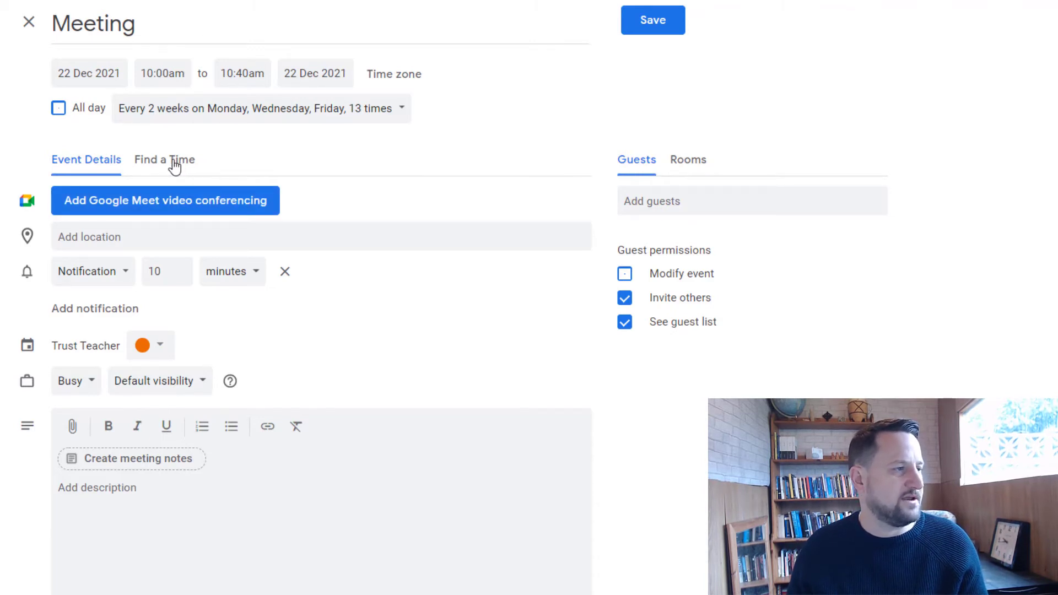
{"action": "left_click", "coordinate": [118, 281]}
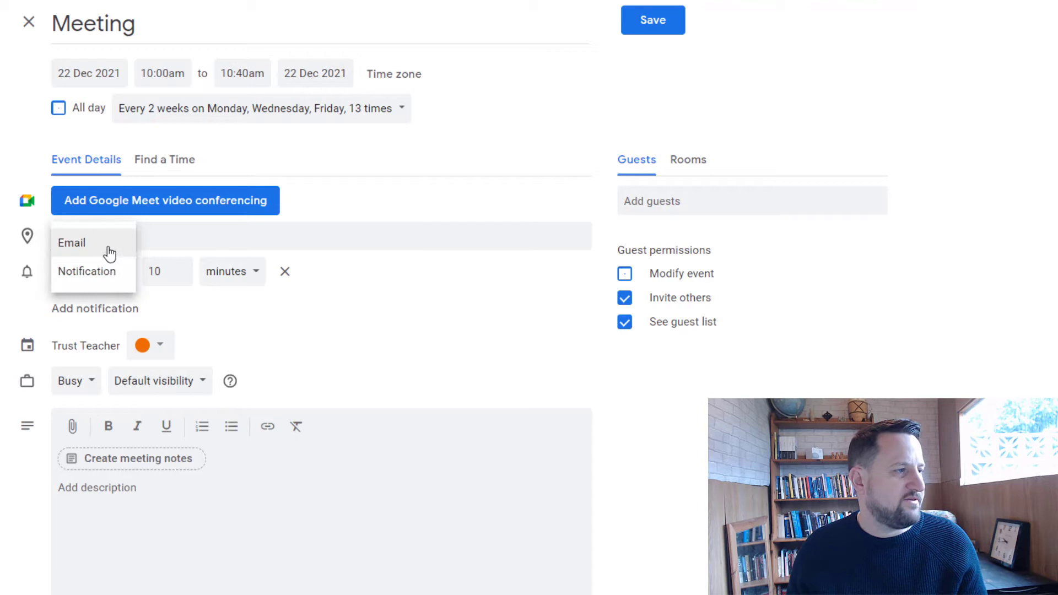
{"action": "left_click", "coordinate": [184, 311]}
{"action": "left_click", "coordinate": [166, 276]}
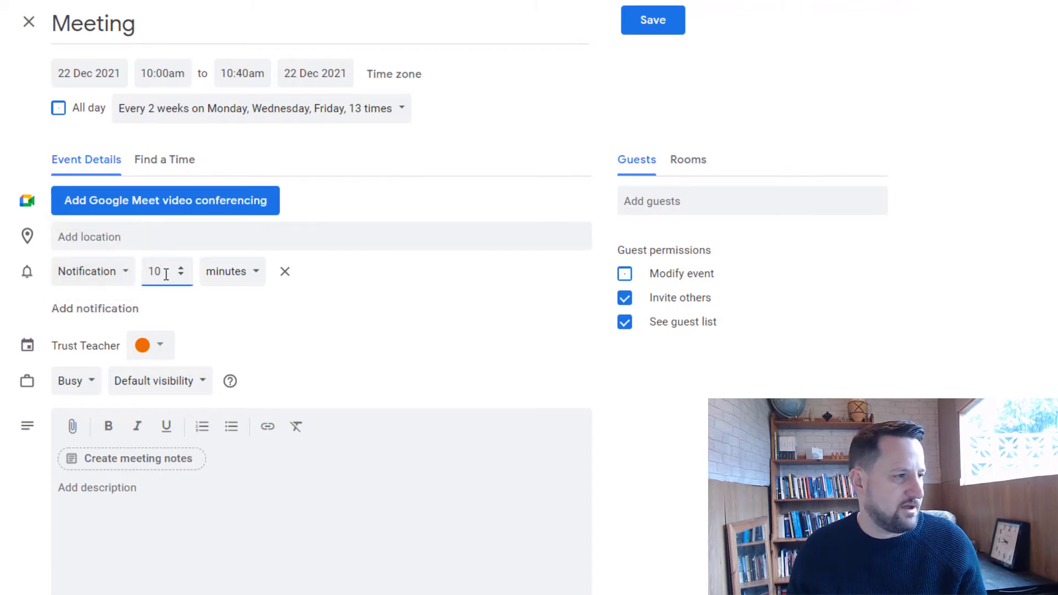
{"action": "double_click", "coordinate": [165, 274]}
{"action": "type", "text": "15"}
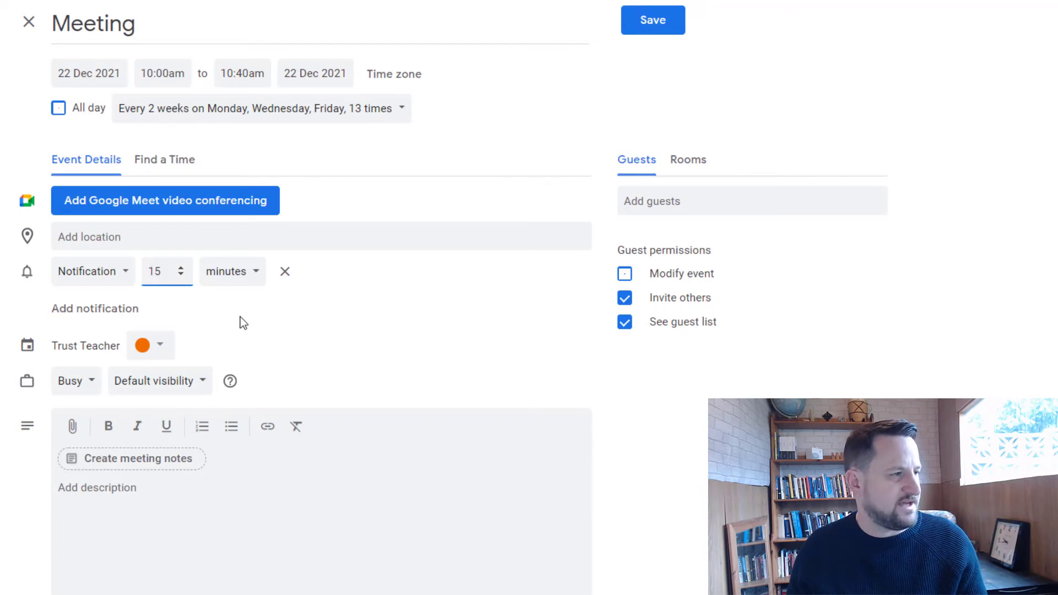
{"action": "left_click", "coordinate": [235, 276]}
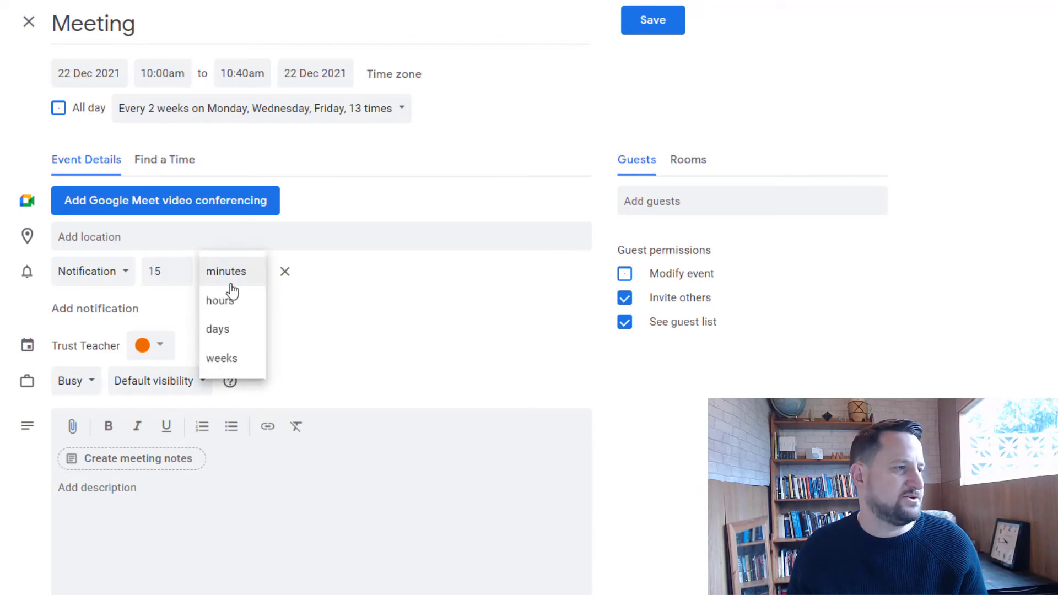
{"action": "left_click", "coordinate": [324, 322]}
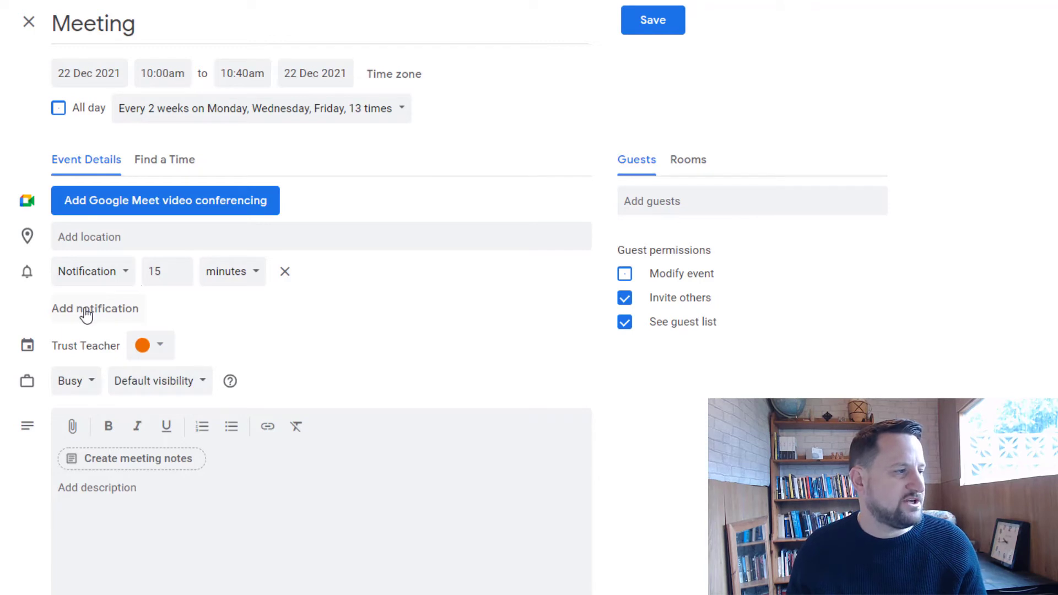
Add two more reminders and set the second to a notification 1 hour before
{"action": "left_click", "coordinate": [86, 312]}
{"action": "left_click", "coordinate": [96, 350]}
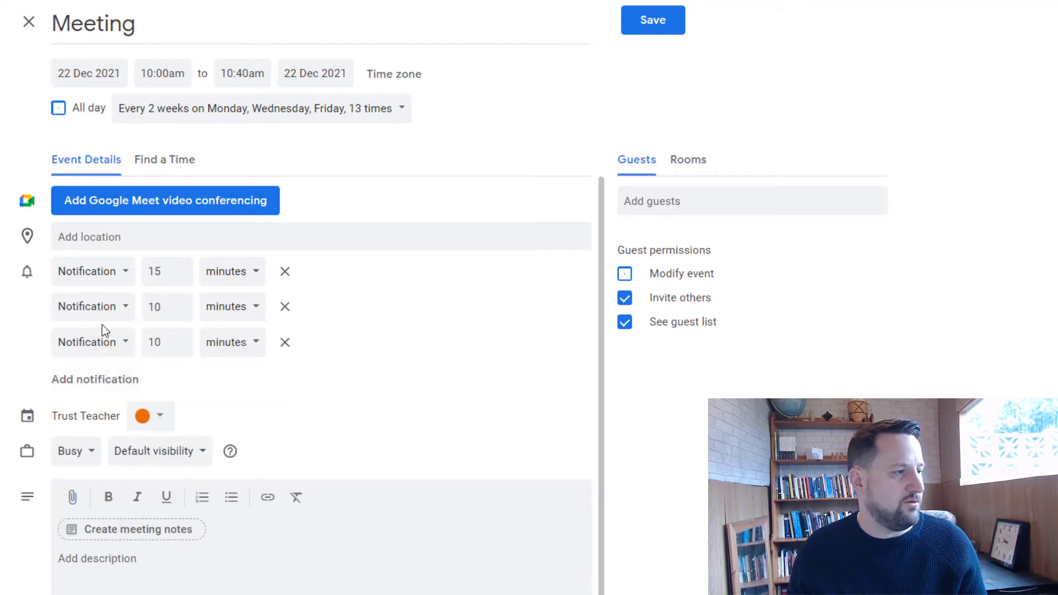
{"action": "left_click", "coordinate": [121, 307]}
{"action": "double_click", "coordinate": [167, 301]}
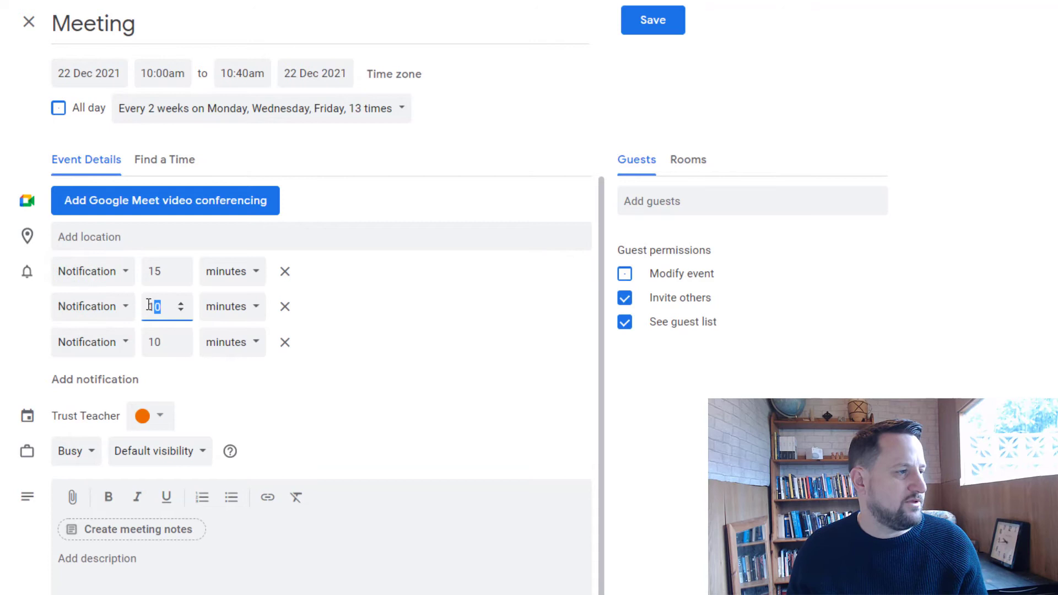
{"action": "type", "text": "1"}
{"action": "left_click", "coordinate": [227, 309]}
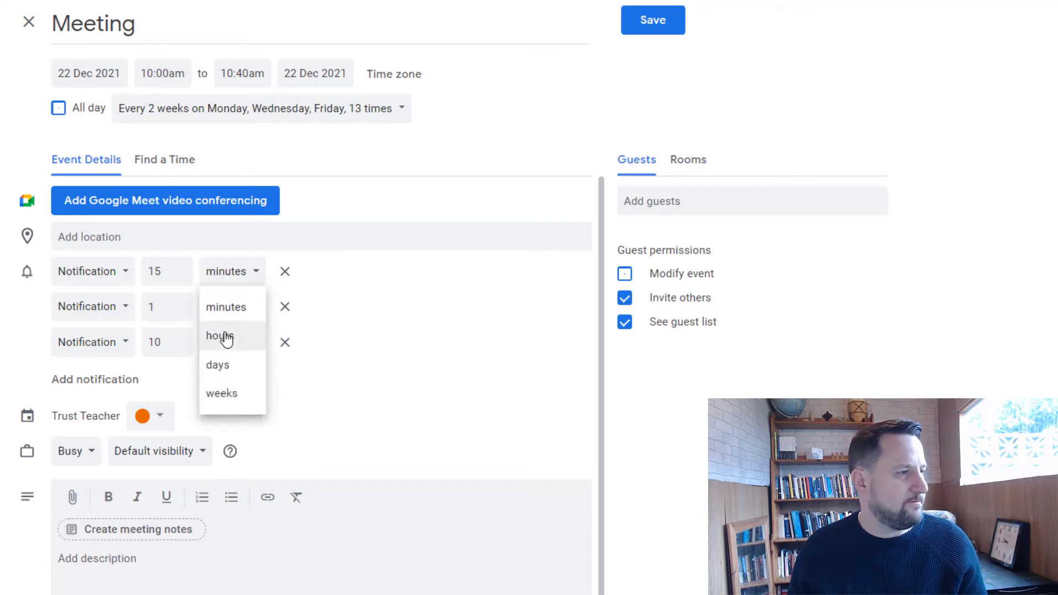
{"action": "left_click", "coordinate": [226, 335]}
Make the third reminder an email sent 1 week before
{"action": "left_click", "coordinate": [95, 344]}
{"action": "left_click", "coordinate": [100, 325]}
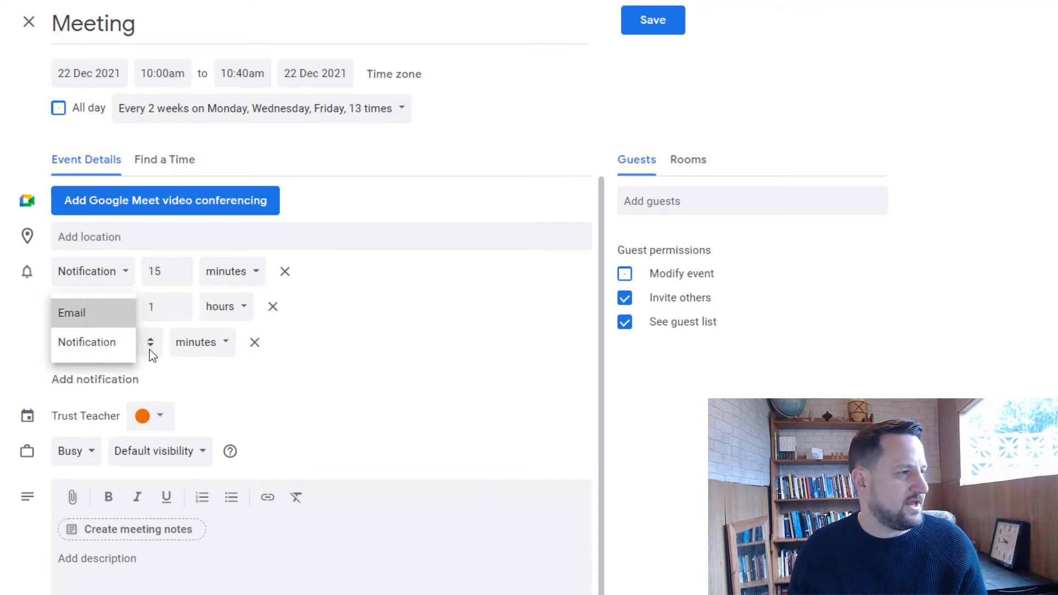
{"action": "left_click", "coordinate": [147, 347]}
{"action": "key", "text": "BackSpace"}
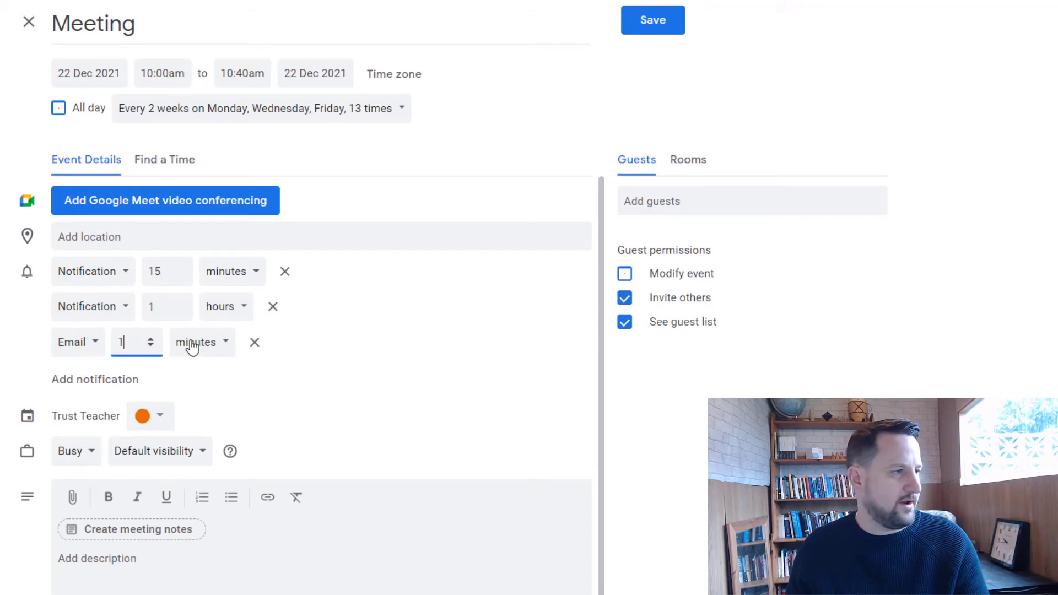
{"action": "left_click", "coordinate": [190, 344]}
{"action": "left_click", "coordinate": [205, 430]}
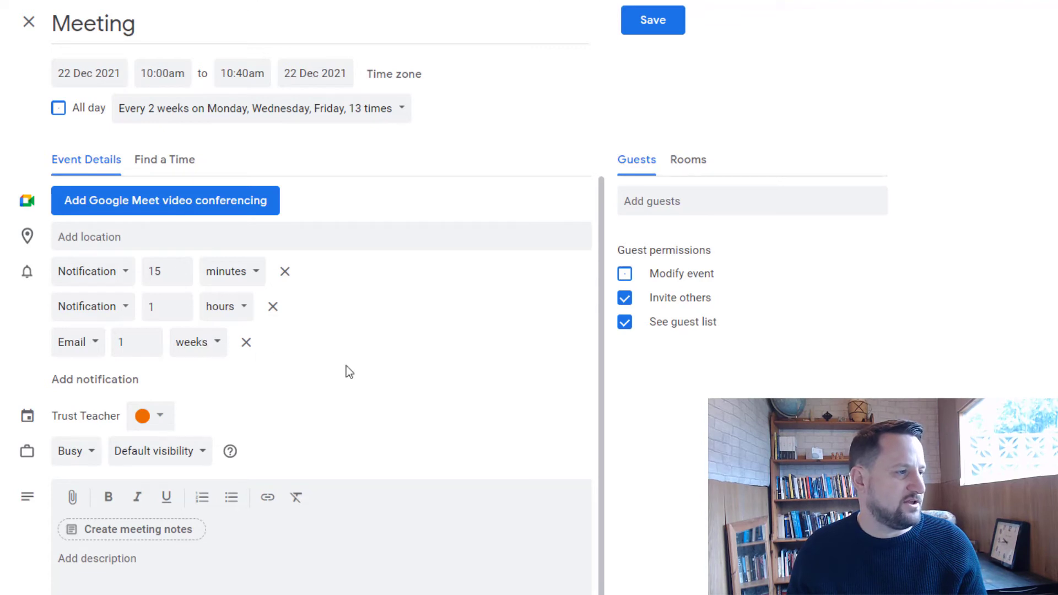
Give the event the description 'Add info here'
{"action": "scroll", "coordinate": [335, 364], "scroll_direction": "down", "scroll_amount": 1}
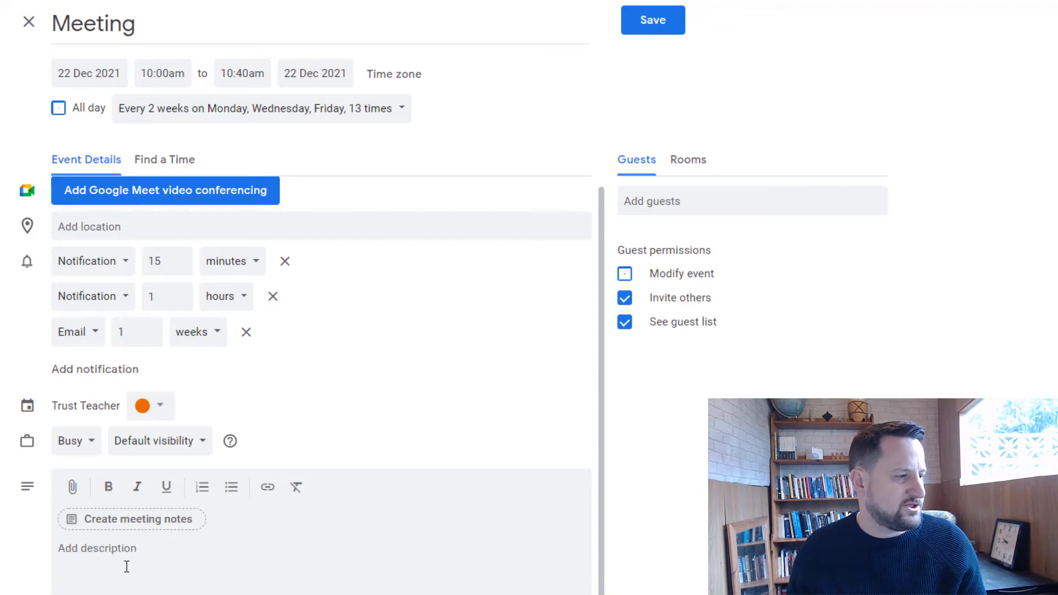
{"action": "left_click", "coordinate": [86, 551]}
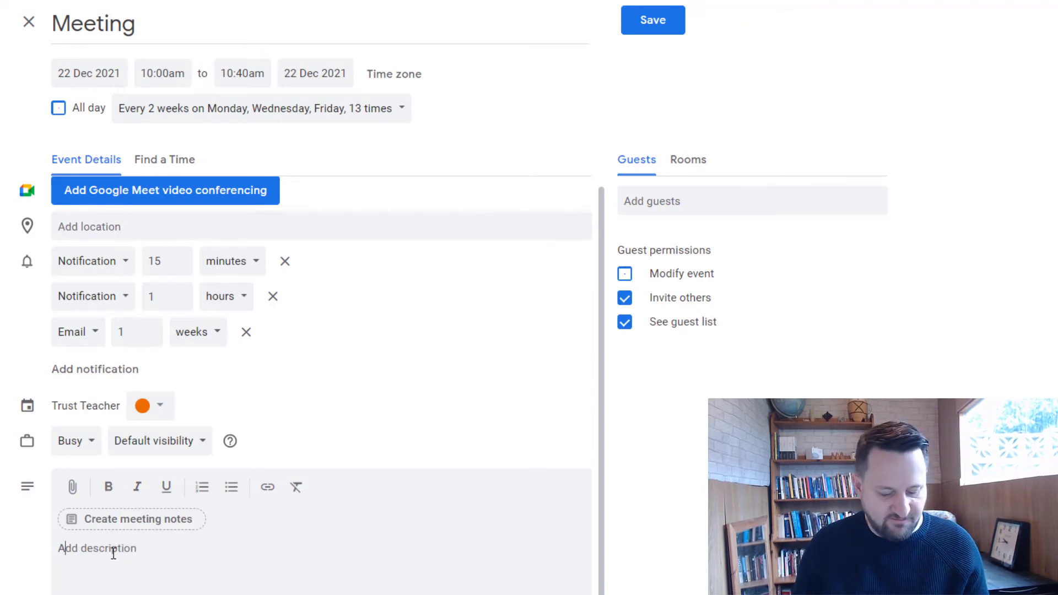
{"action": "type", "text": "Add info here"}
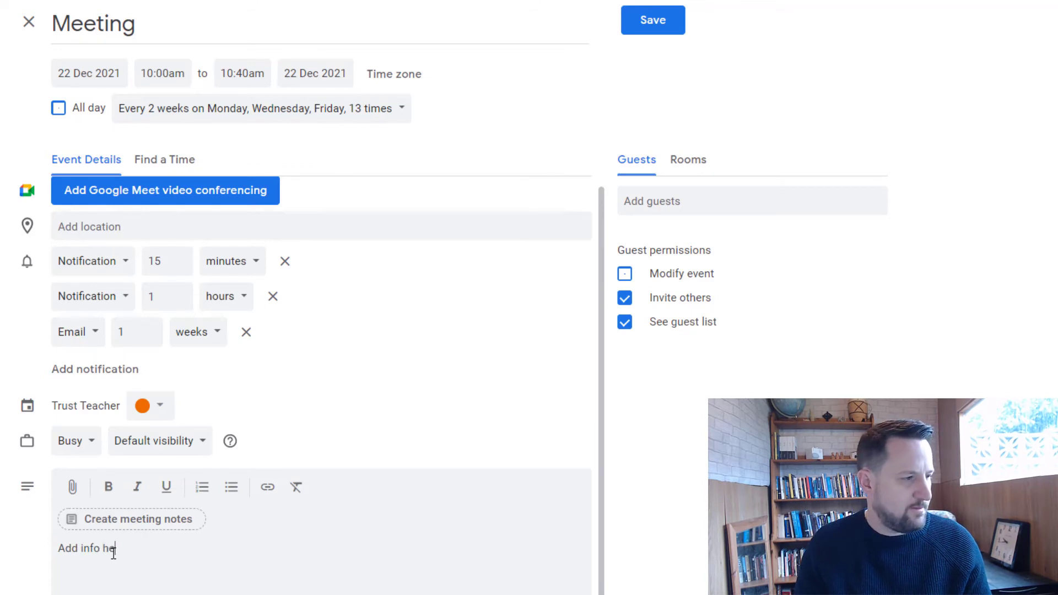
Look at the file attachment picker without attaching anything, then attach 'Notes – Meeting' meeting notes
{"action": "left_click", "coordinate": [74, 488]}
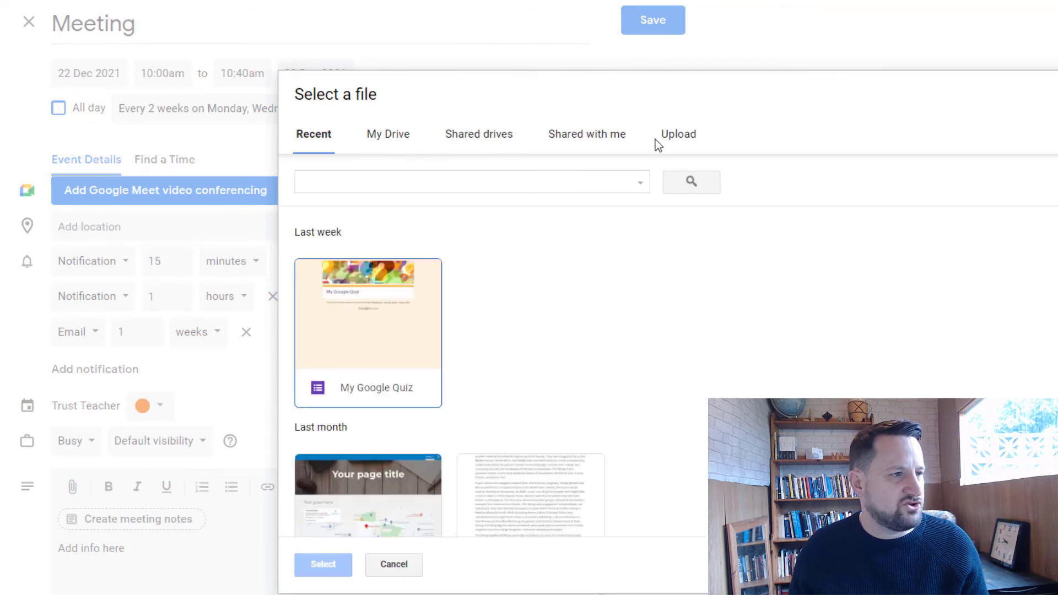
{"action": "left_click", "coordinate": [671, 136]}
{"action": "left_click", "coordinate": [399, 562]}
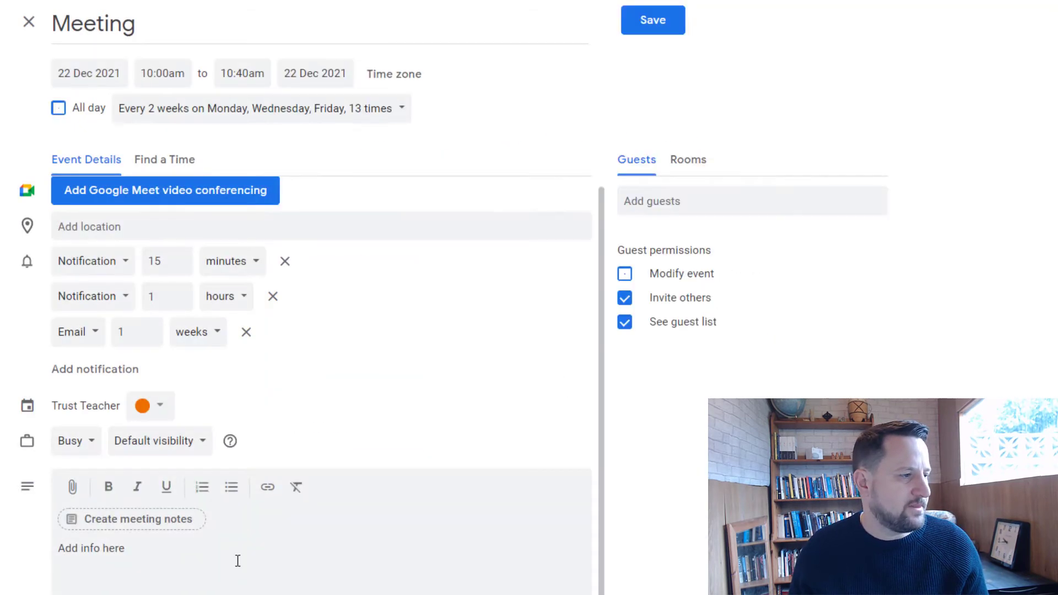
{"action": "left_click", "coordinate": [123, 522]}
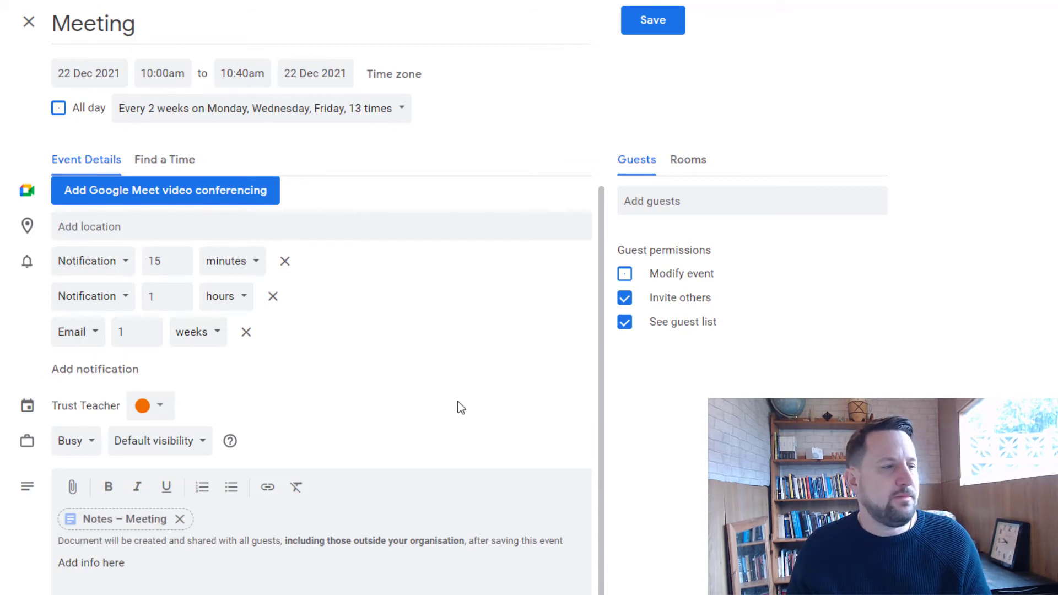
Check the Rooms list, then save the Meeting event with no room booked
{"action": "left_click", "coordinate": [697, 166]}
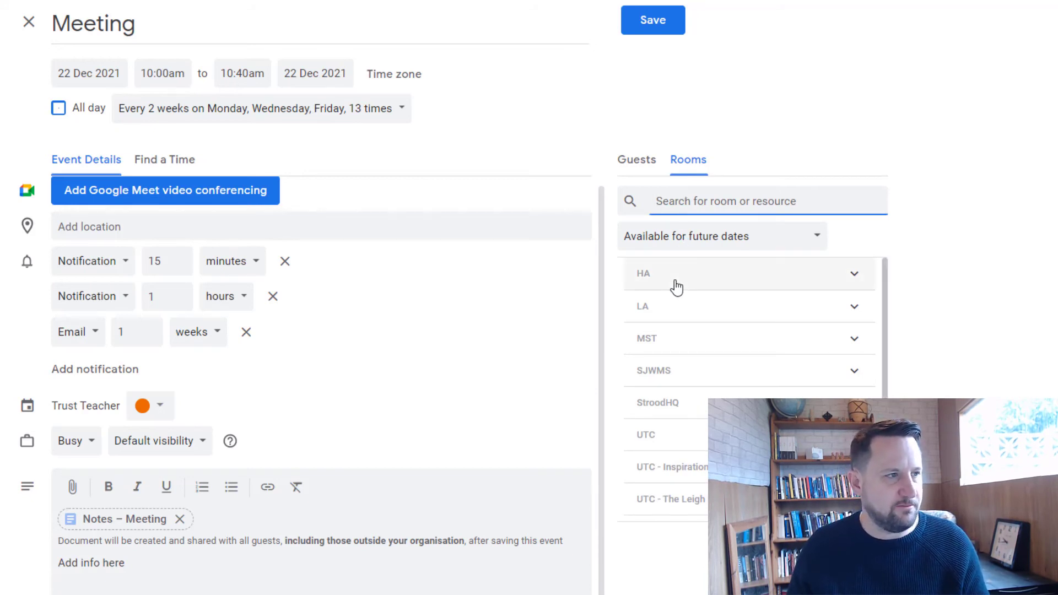
{"action": "left_click", "coordinate": [649, 30]}
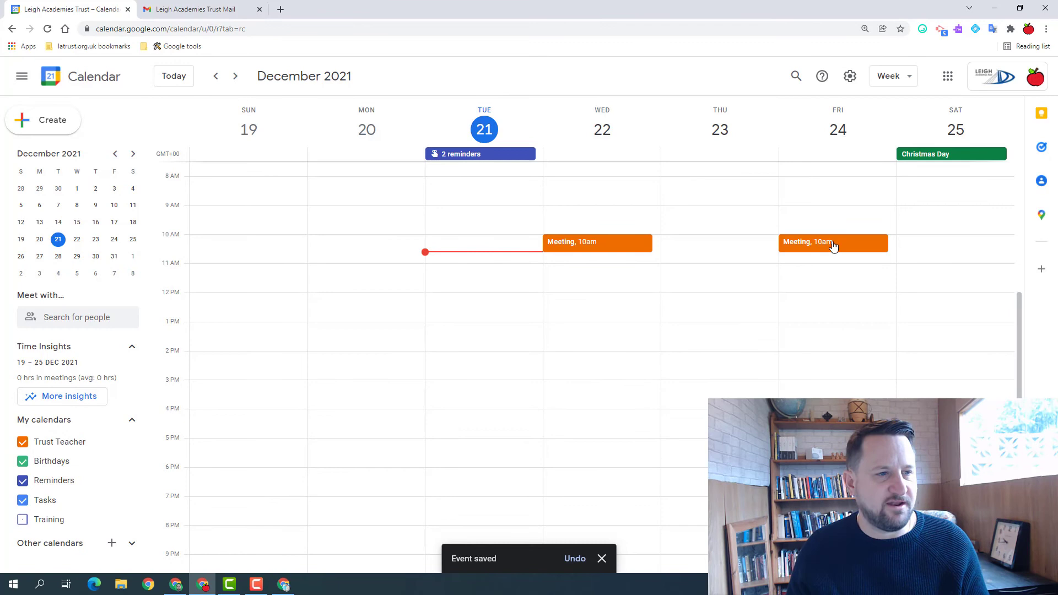
Show Wednesday 22 December's Meeting details and its Options menu
{"action": "left_click", "coordinate": [591, 244]}
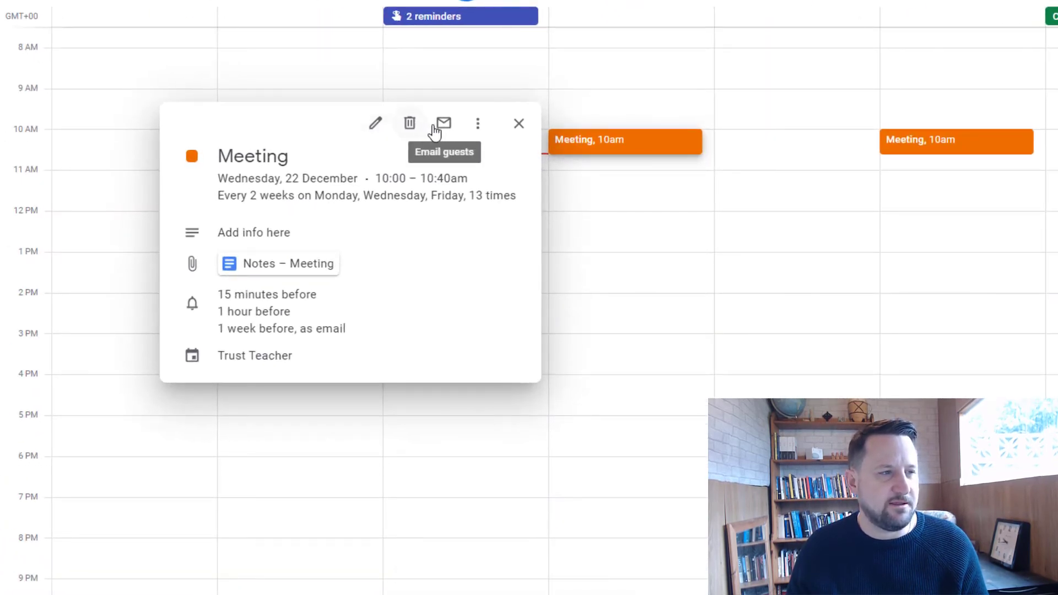
{"action": "left_click", "coordinate": [480, 126]}
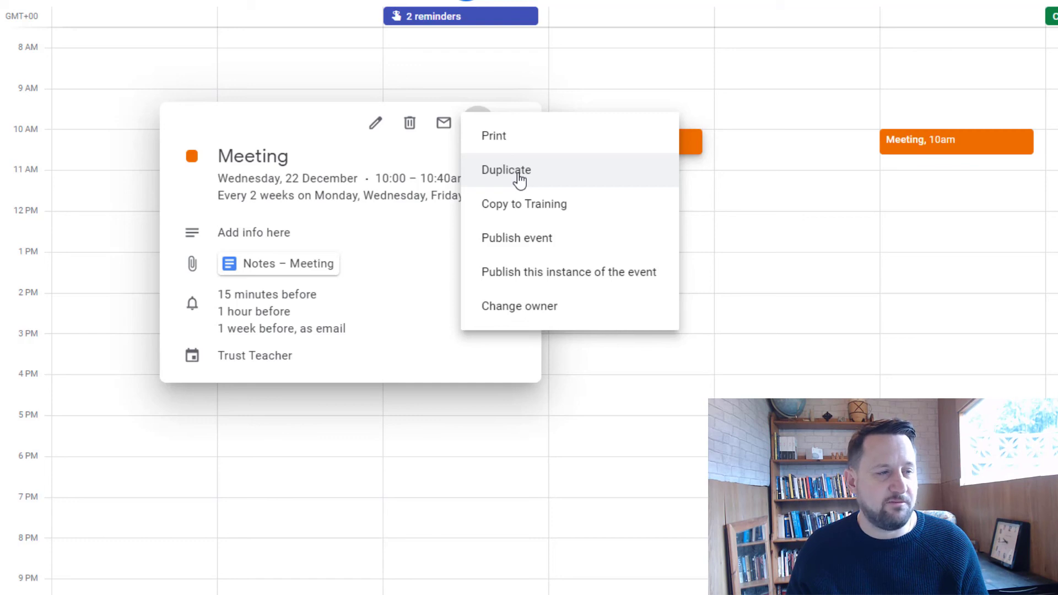
View the Meeting's Publish event HTML code and link, then close the dialog
{"action": "left_click", "coordinate": [520, 243]}
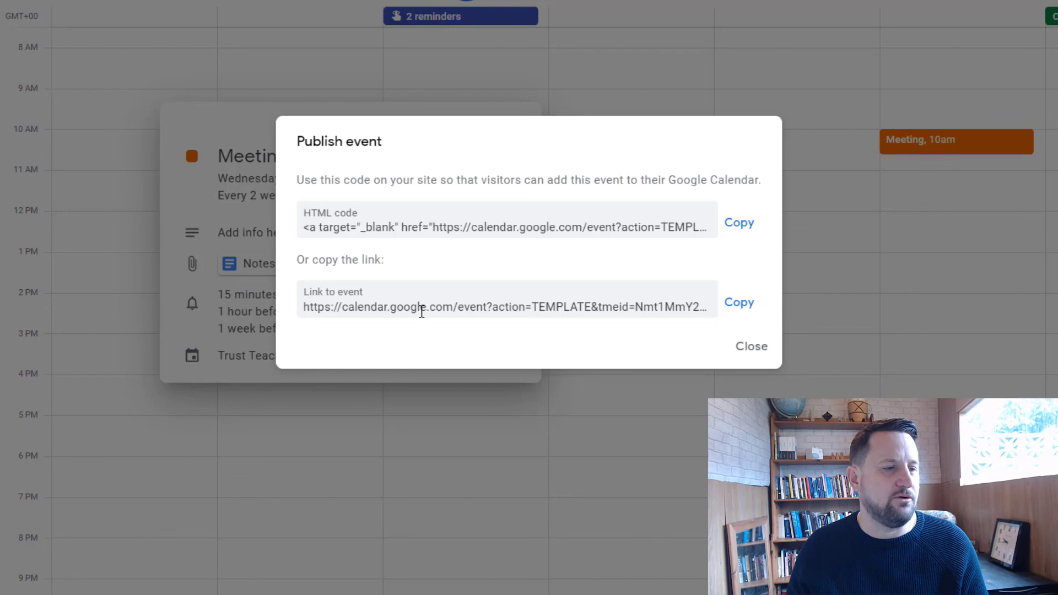
{"action": "left_click", "coordinate": [752, 350]}
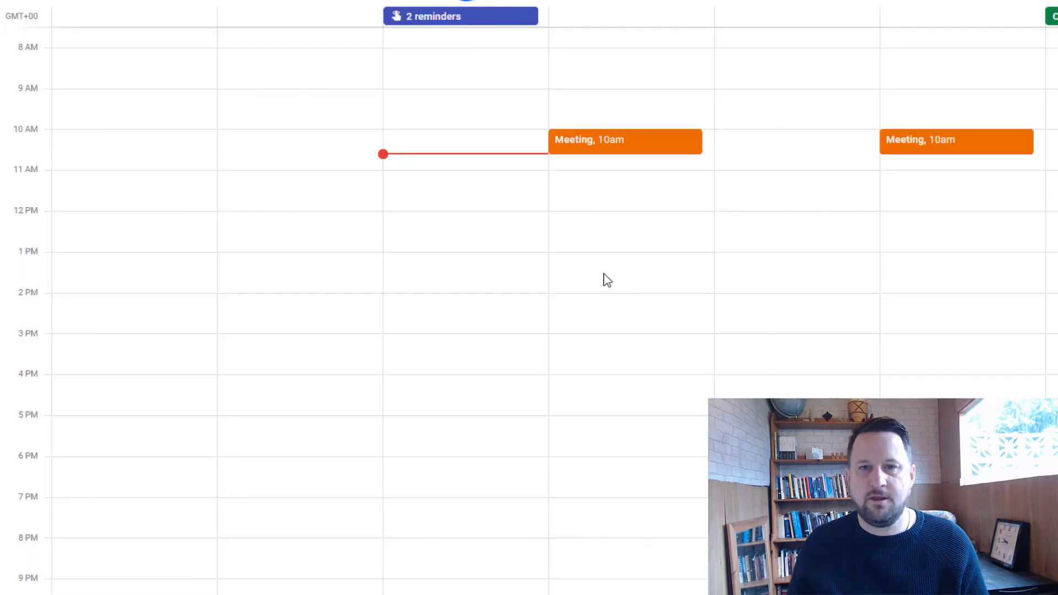